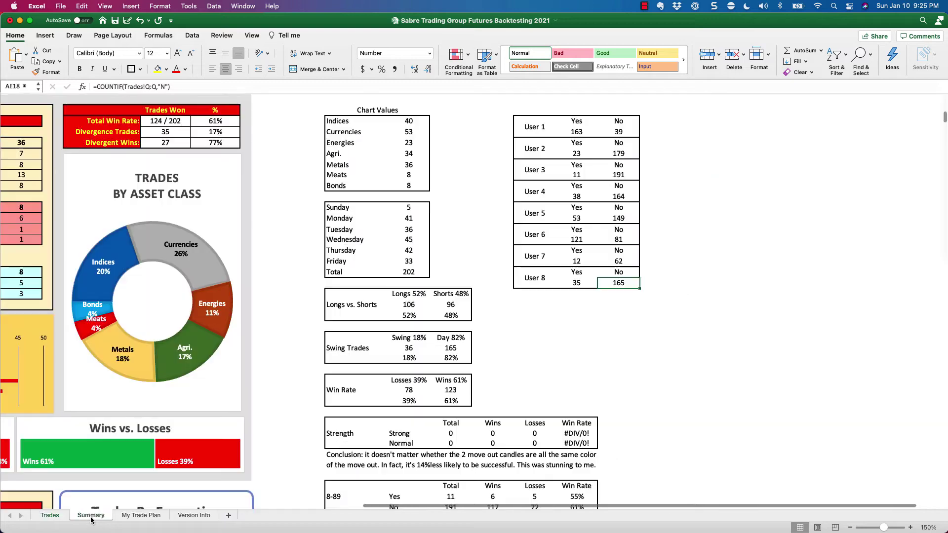
# Step: Collapse the ribbon and view the Summary dashboard from column A, scrolling down and back
pyautogui.hscroll(-10, 180, 385)
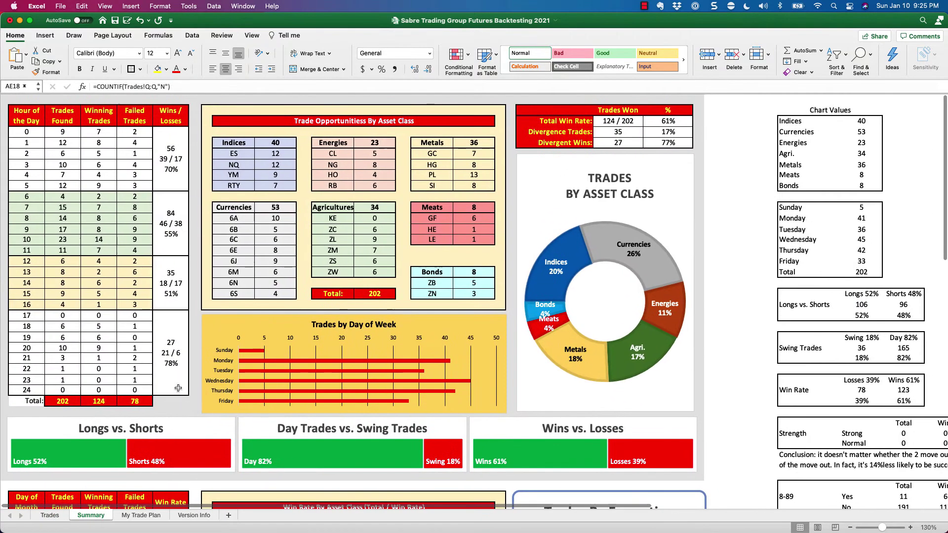
pyautogui.click(12, 36)
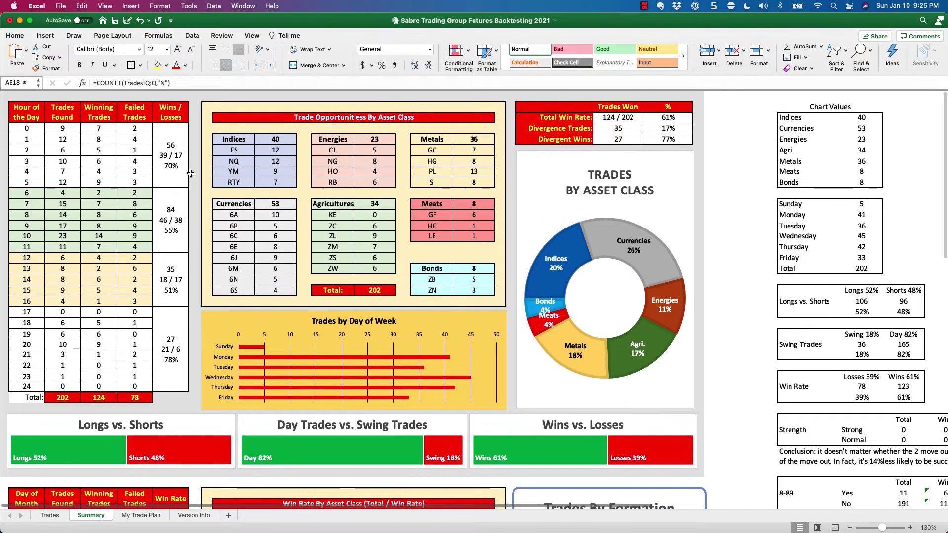
pyautogui.click(731, 303)
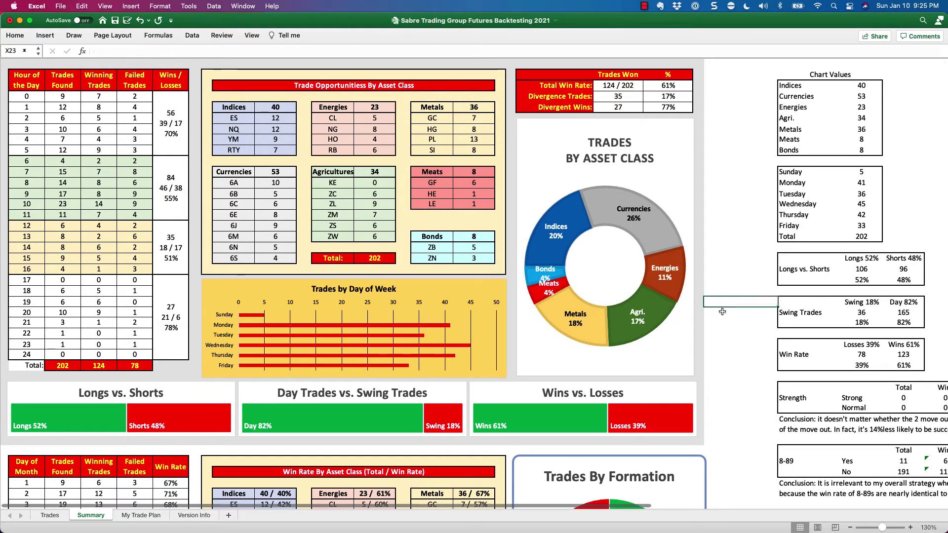
pyautogui.scroll(-10, 706, 310)
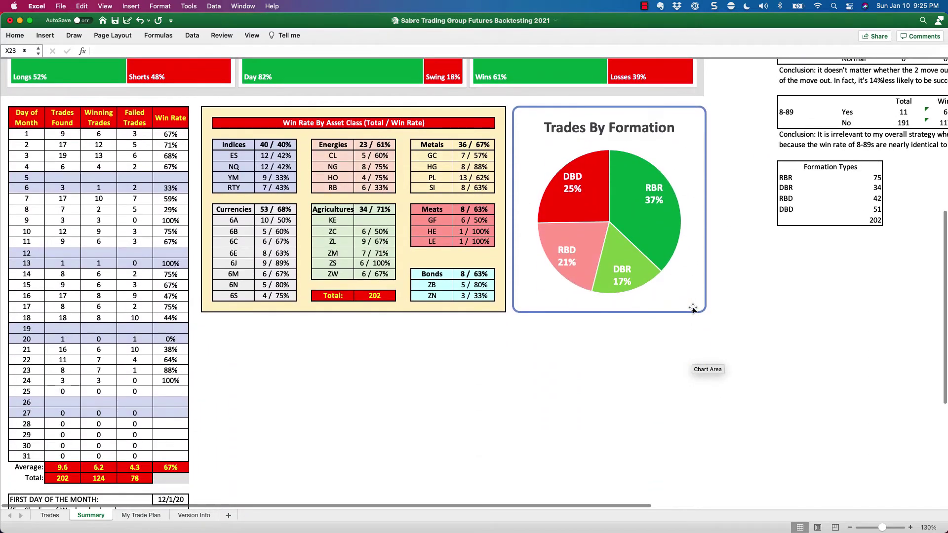
pyautogui.scroll(10, 693, 309)
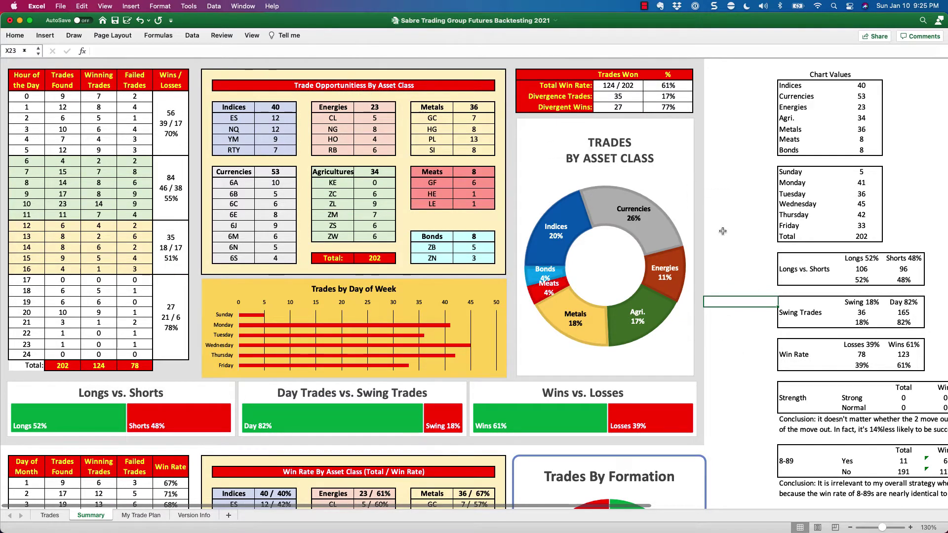
# Step: Zoom the Summary dashboard in to 150%
pyautogui.click(910, 527)
pyautogui.click(910, 527)
pyautogui.click(887, 453)
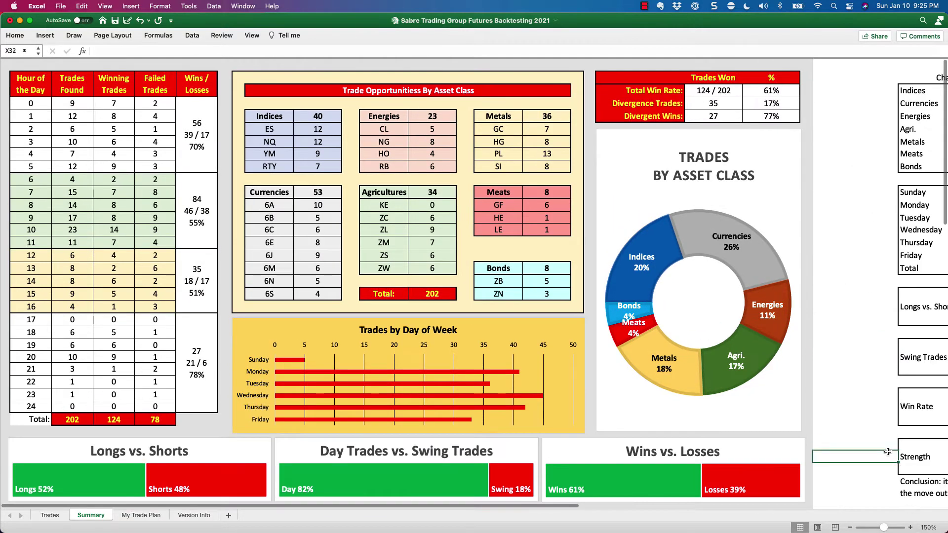
# Step: Try 160% zoom, return to 150% and cell A1, then go to the Trades sheet
pyautogui.click(910, 527)
pyautogui.click(869, 394)
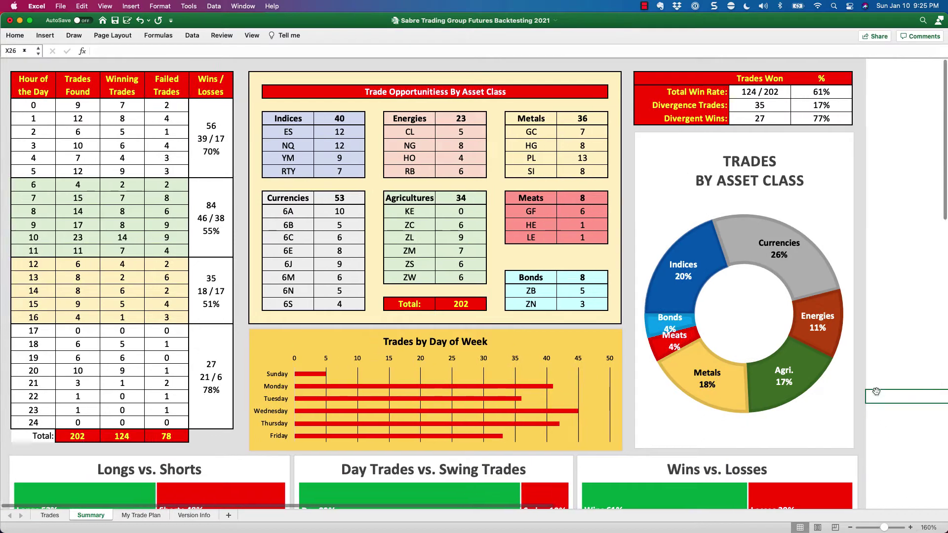
pyautogui.click(850, 528)
pyautogui.click(881, 371)
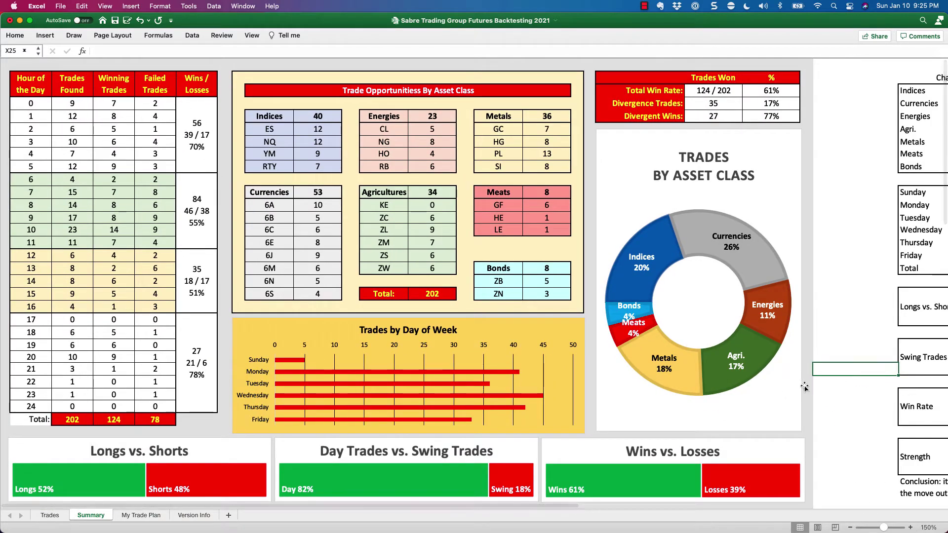
pyautogui.click(6, 66)
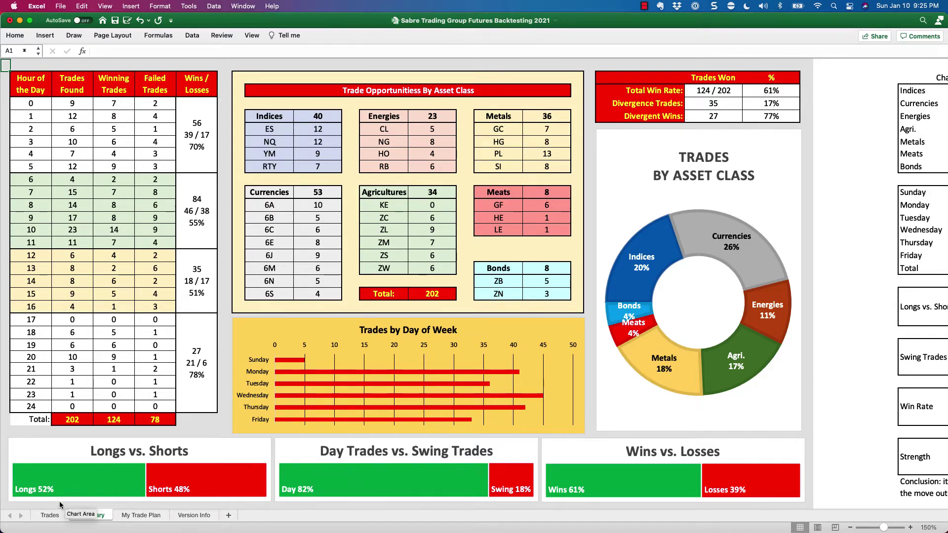
pyautogui.click(50, 515)
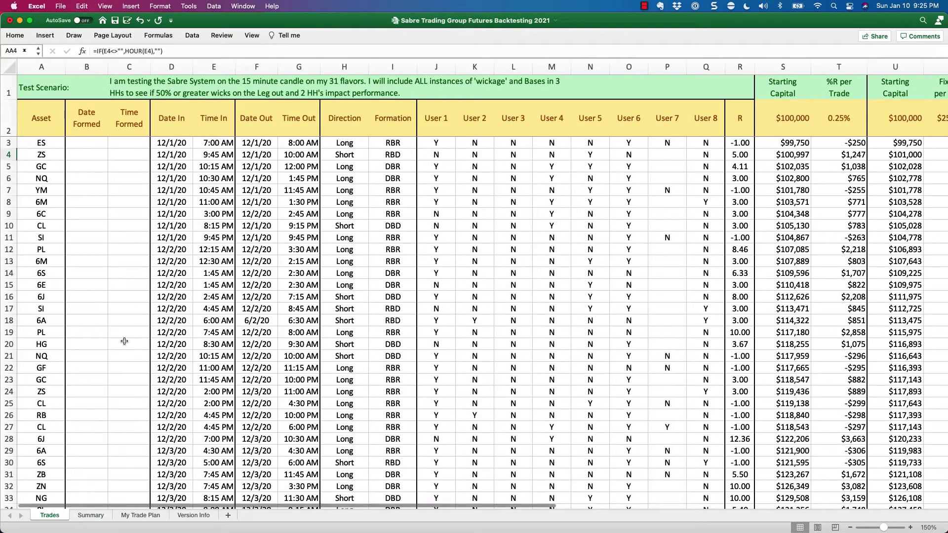
# Step: Select the first trade's ES asset in A3, then return to the Summary sheet
pyautogui.click(34, 147)
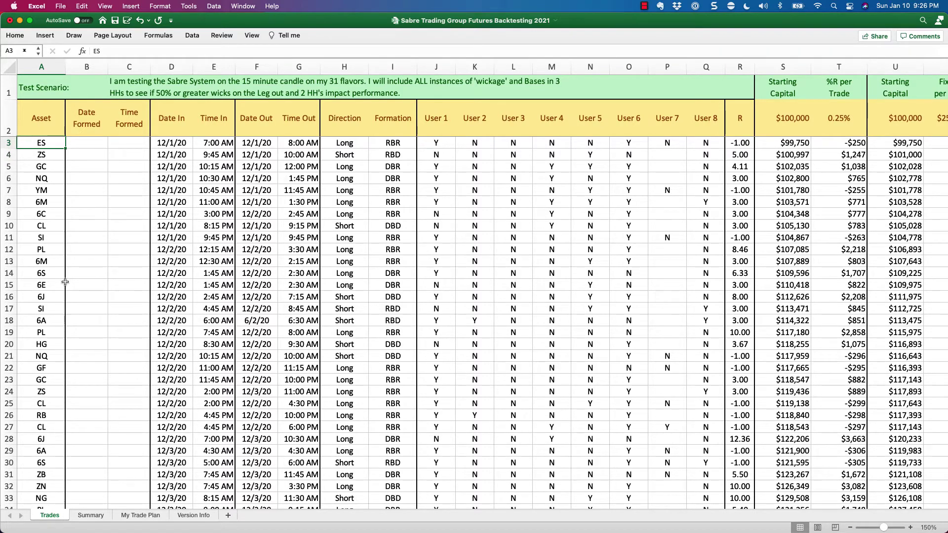
pyautogui.click(90, 516)
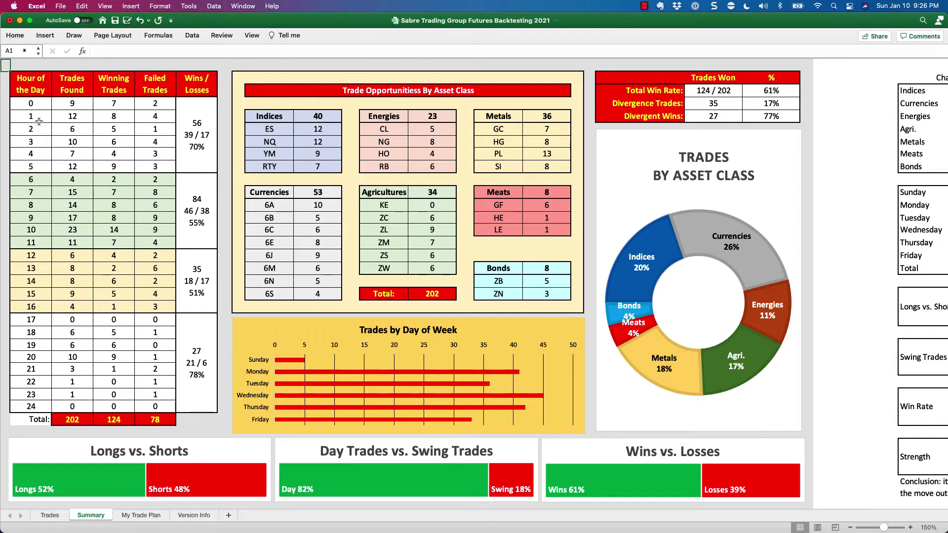
pyautogui.moveTo(29, 107); pyautogui.dragTo(152, 424)
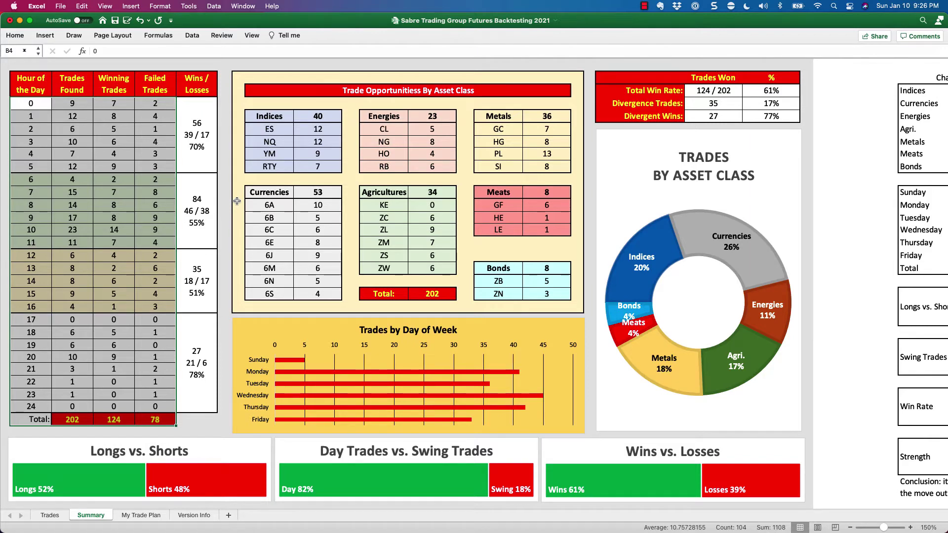
pyautogui.click(227, 128)
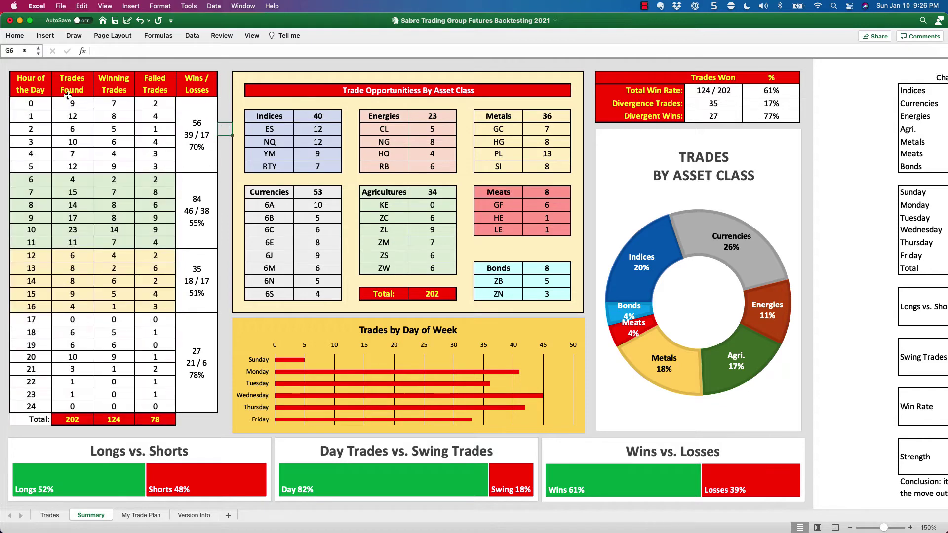
pyautogui.moveTo(45, 87); pyautogui.dragTo(201, 420)
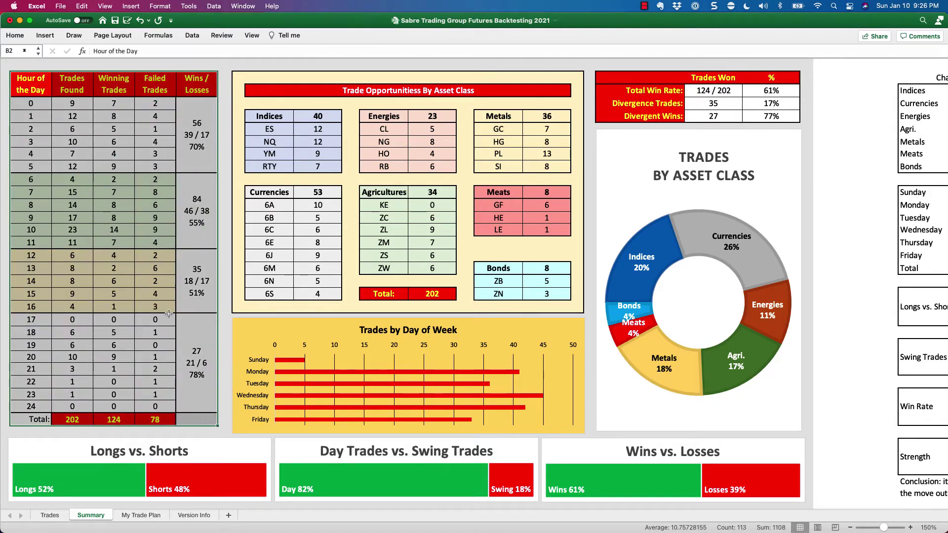
pyautogui.click(186, 65)
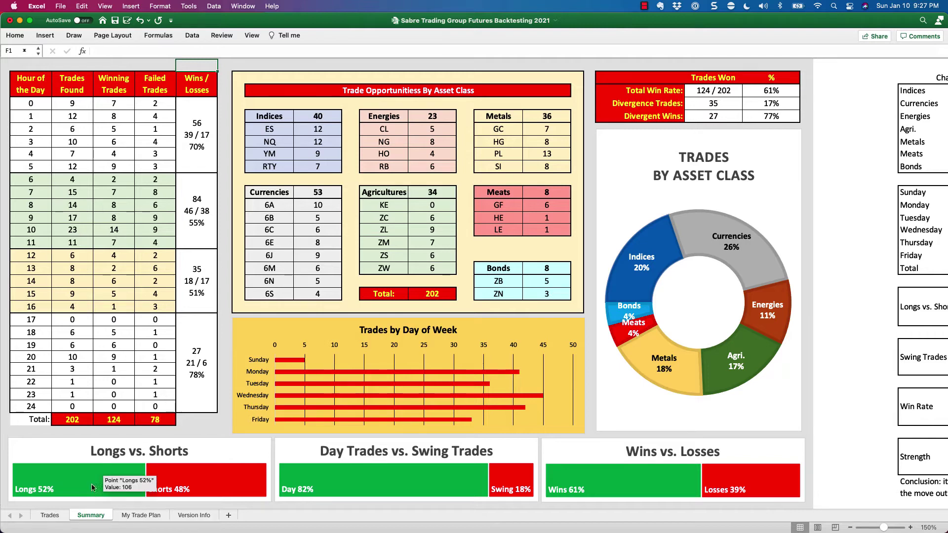
# Step: On Trades, highlight the first trade's entry/exit dates and times and its empty Date/Time Formed cells
pyautogui.click(49, 515)
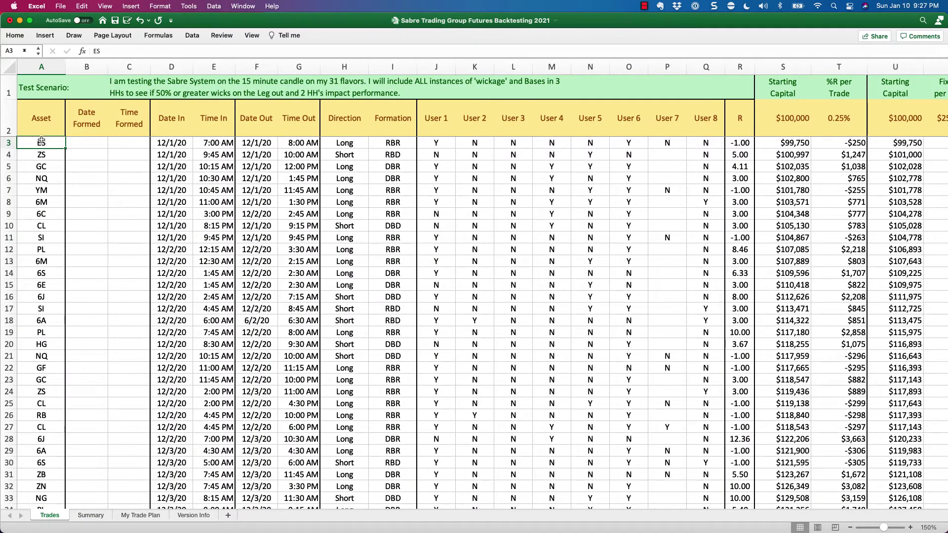
pyautogui.moveTo(180, 143); pyautogui.dragTo(312, 143)
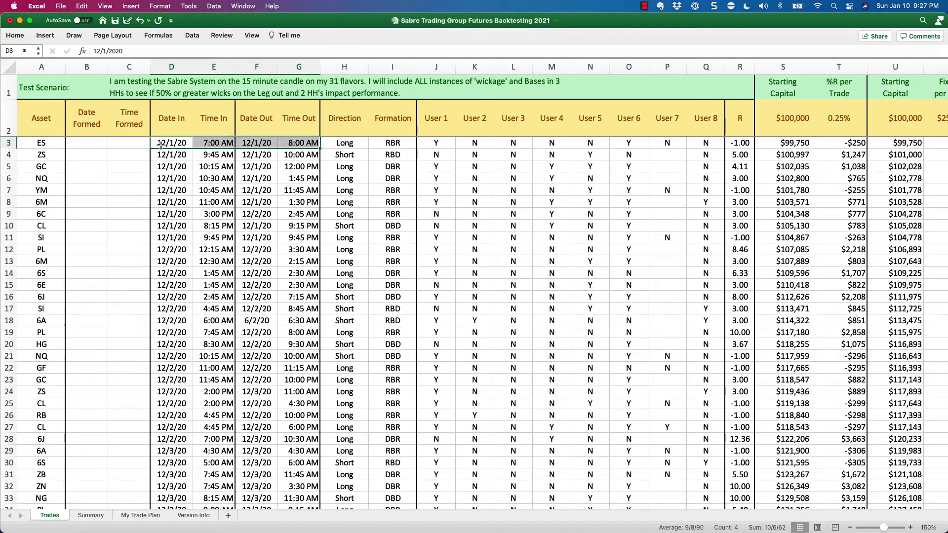
pyautogui.moveTo(85, 146); pyautogui.dragTo(128, 141)
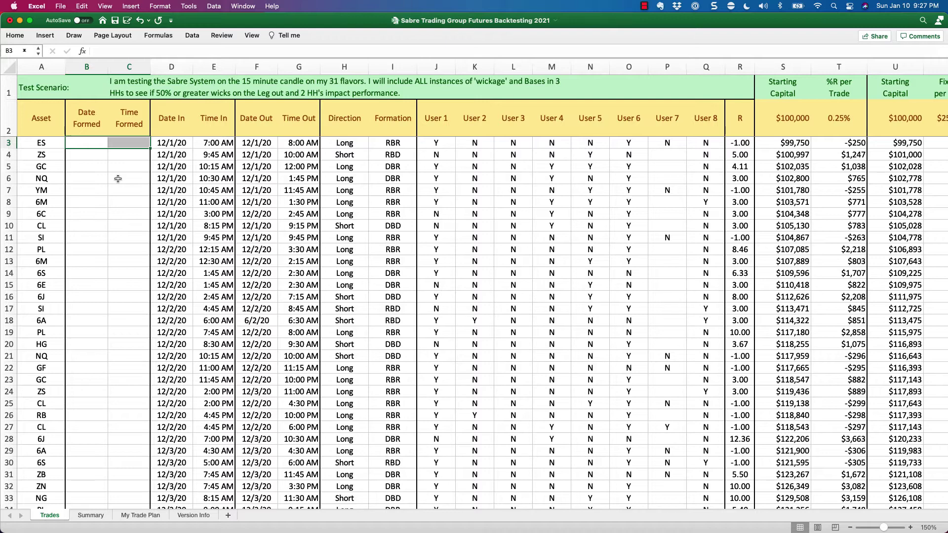
pyautogui.click(167, 143)
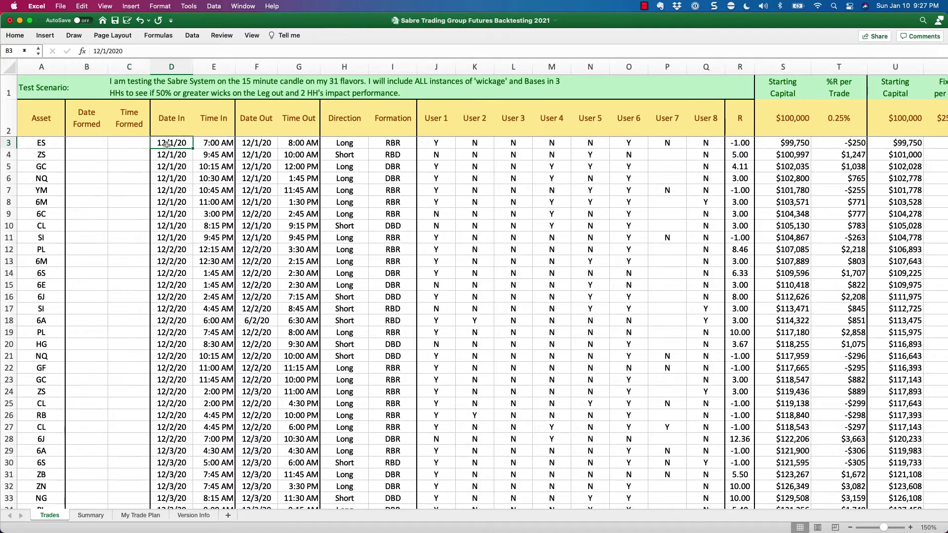
pyautogui.moveTo(167, 143); pyautogui.dragTo(302, 138)
pyautogui.moveTo(85, 142); pyautogui.dragTo(130, 143)
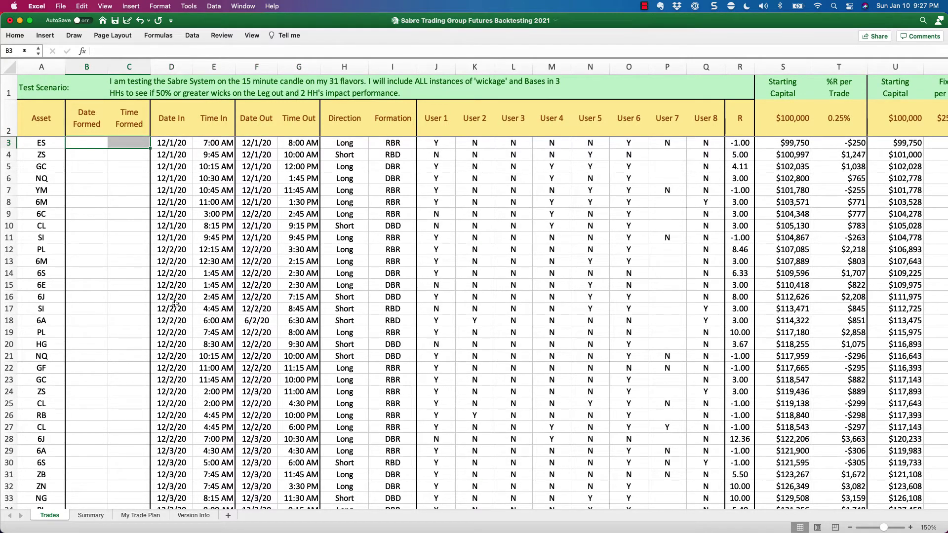
pyautogui.click(90, 515)
pyautogui.scroll(-15, 85, 460)
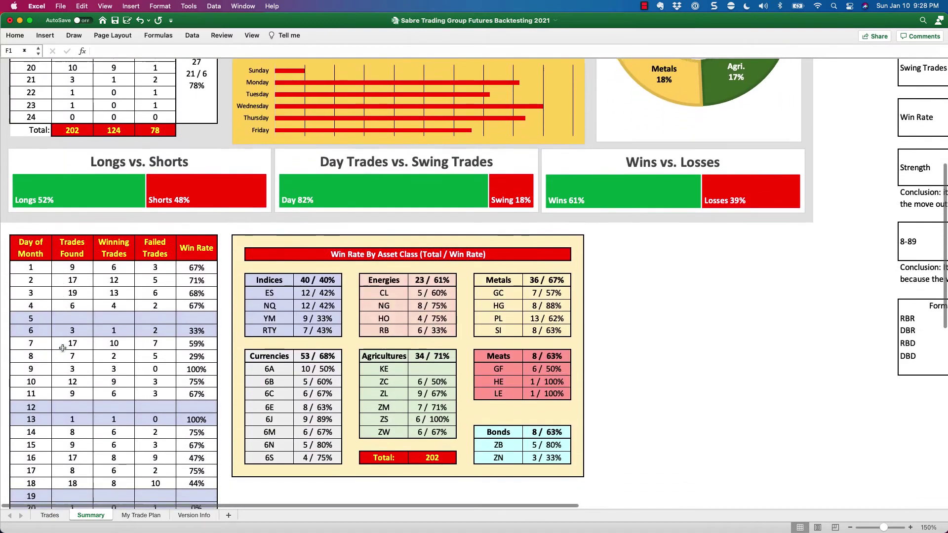
pyautogui.scroll(10, 49, 91)
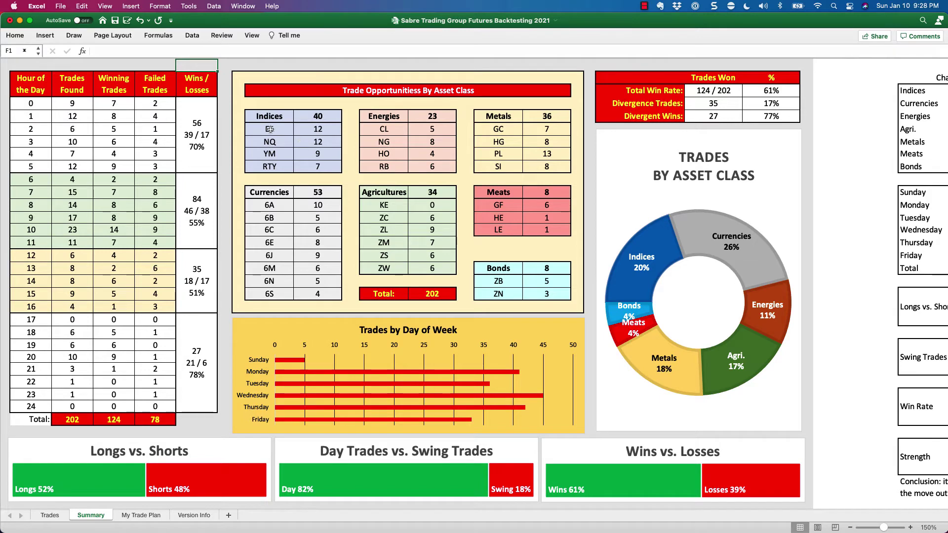
pyautogui.click(48, 516)
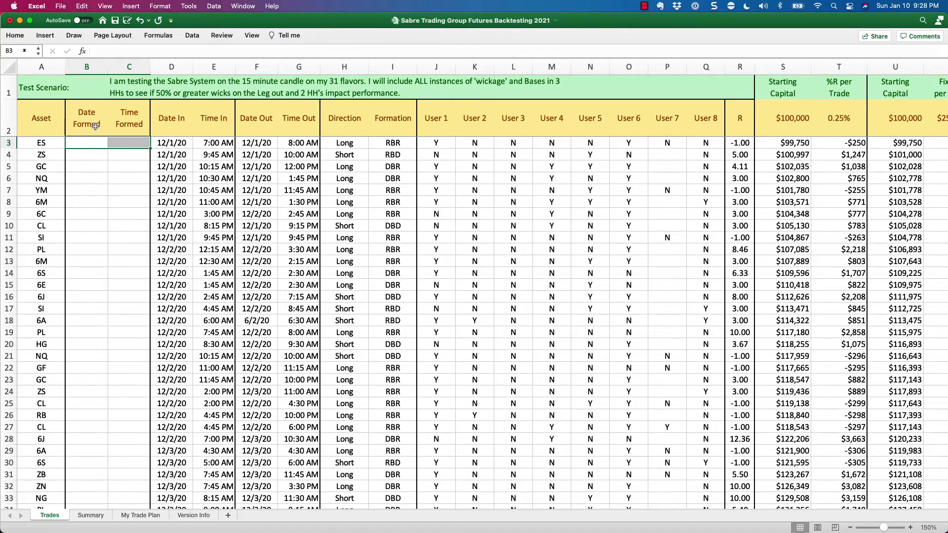
pyautogui.scroll(-8, 98, 218)
pyautogui.scroll(-20, 98, 218)
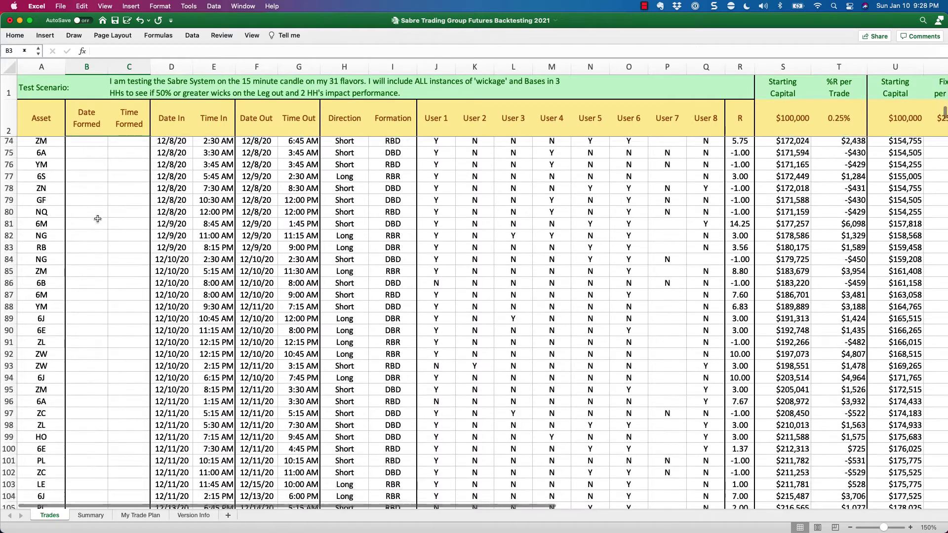
pyautogui.scroll(-10, 96, 218)
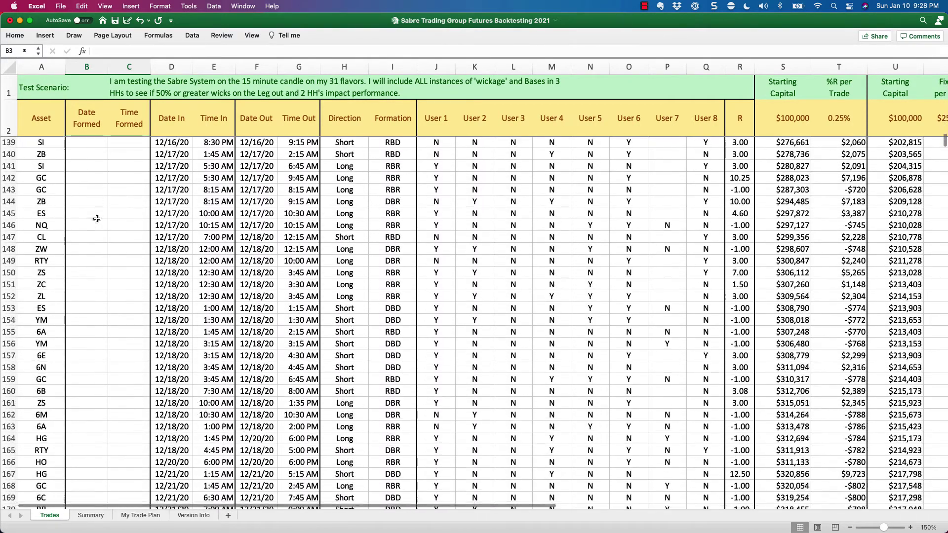
pyautogui.scroll(20, 97, 219)
pyautogui.scroll(20, 97, 219)
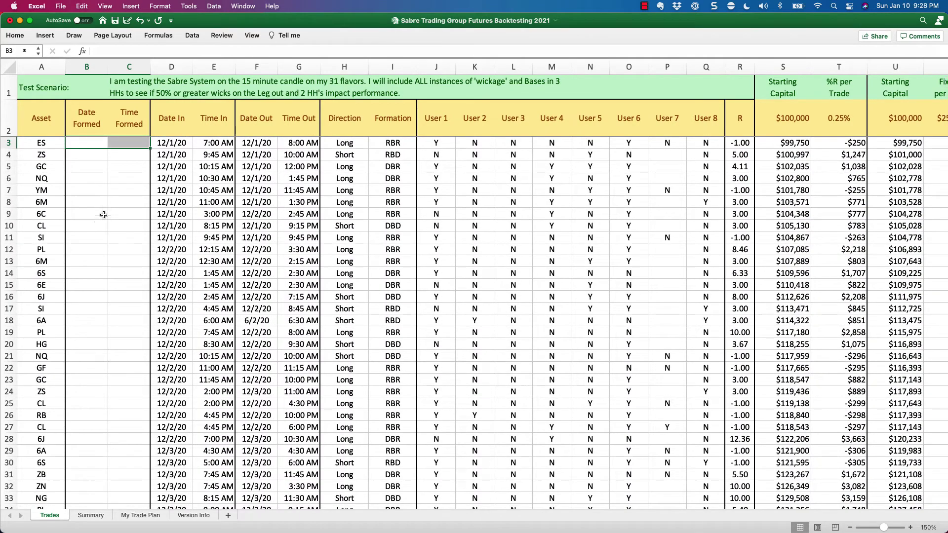
pyautogui.click(41, 143)
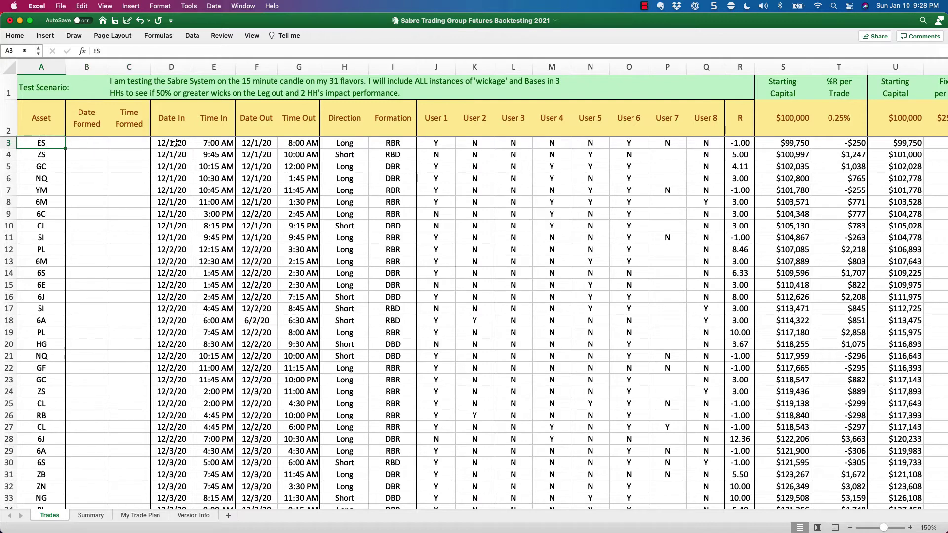
pyautogui.moveTo(173, 143); pyautogui.dragTo(323, 140)
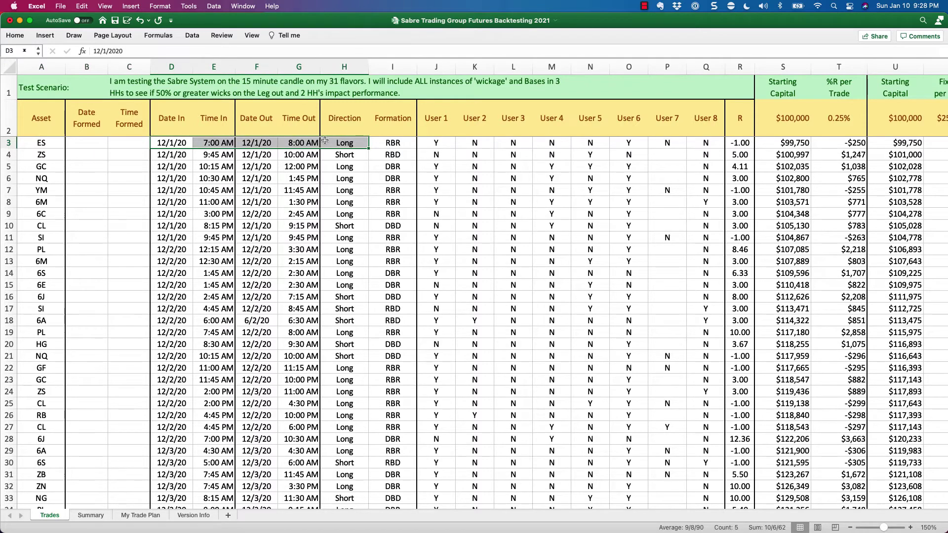
pyautogui.moveTo(438, 121); pyautogui.dragTo(701, 143)
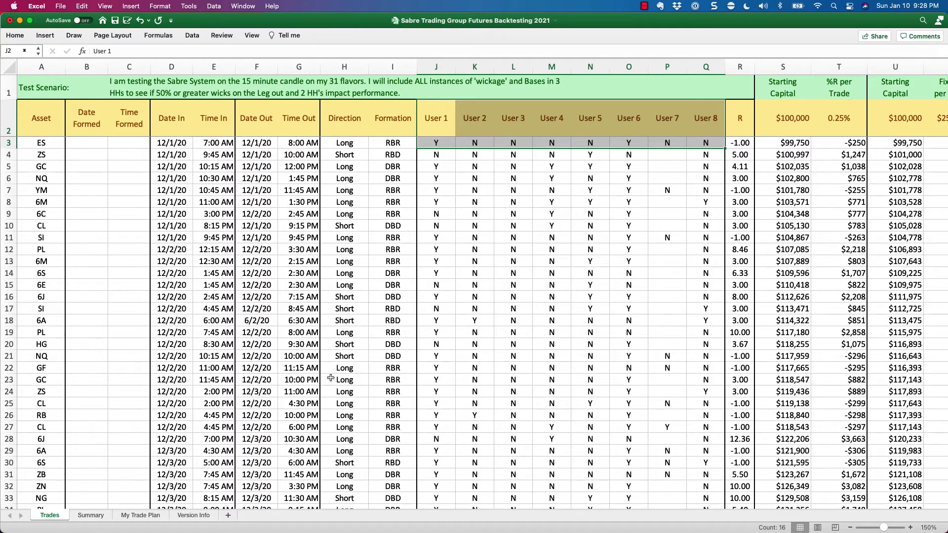
pyautogui.click(90, 516)
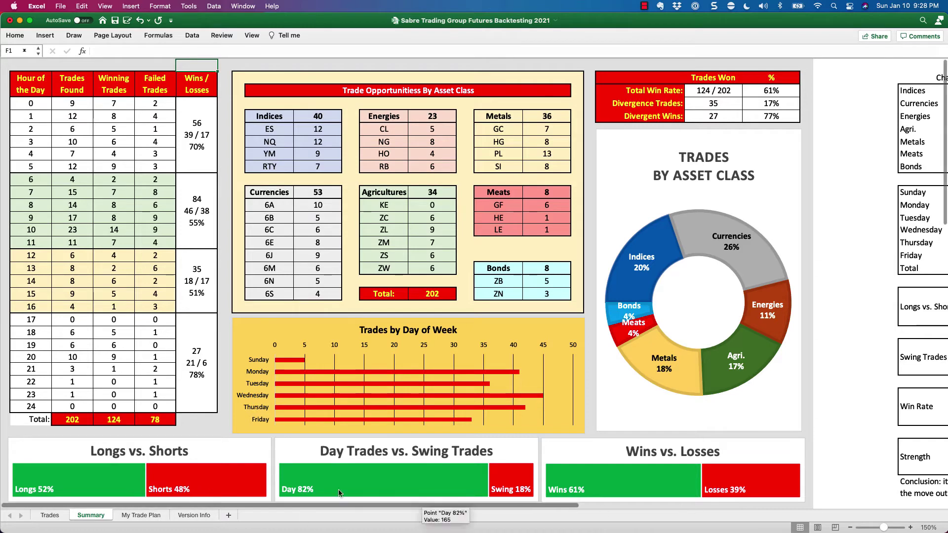
pyautogui.hscroll(10, 559, 444)
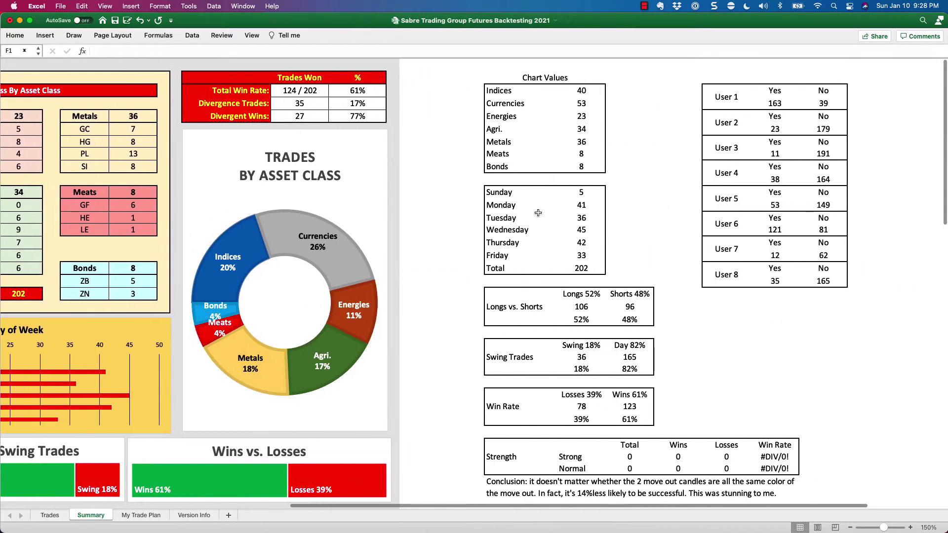
pyautogui.moveTo(725, 97); pyautogui.dragTo(827, 278)
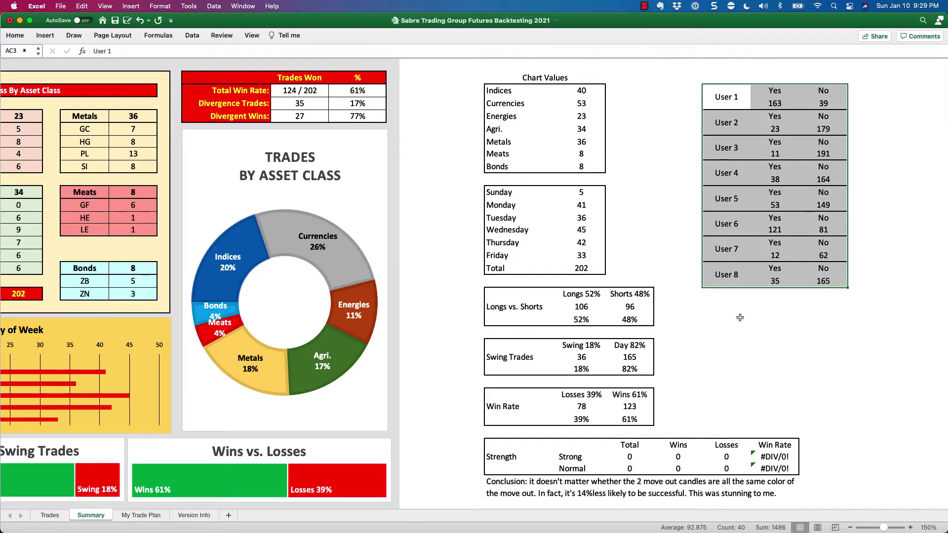
pyautogui.click(728, 105)
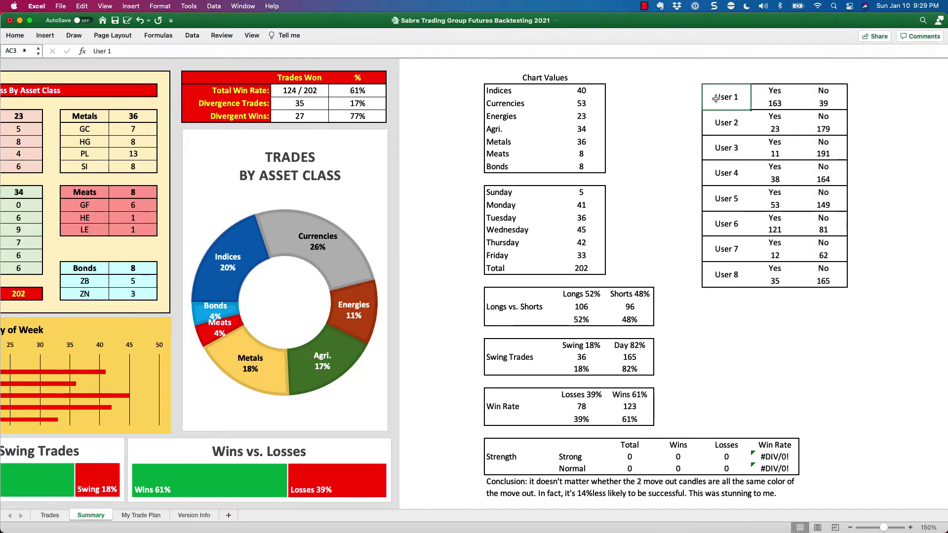
pyautogui.click(725, 122)
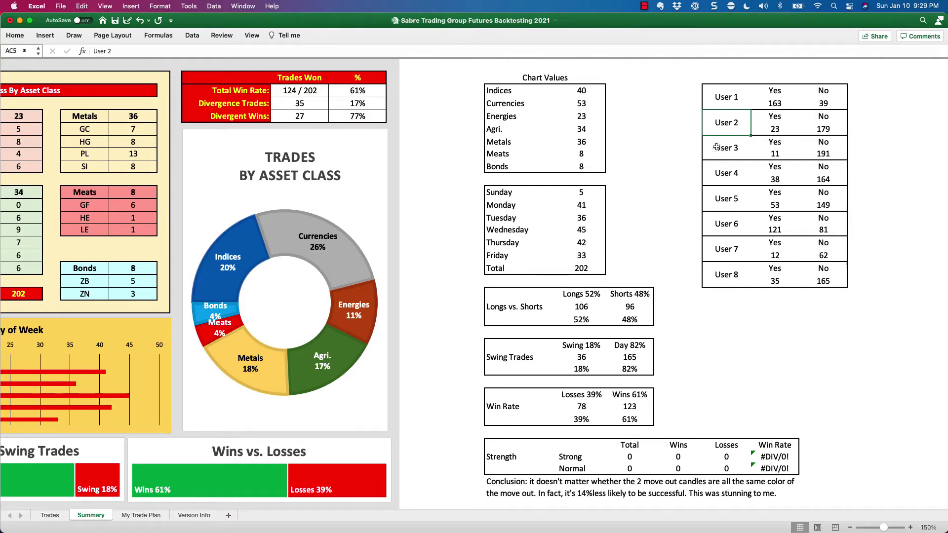
pyautogui.click(739, 149)
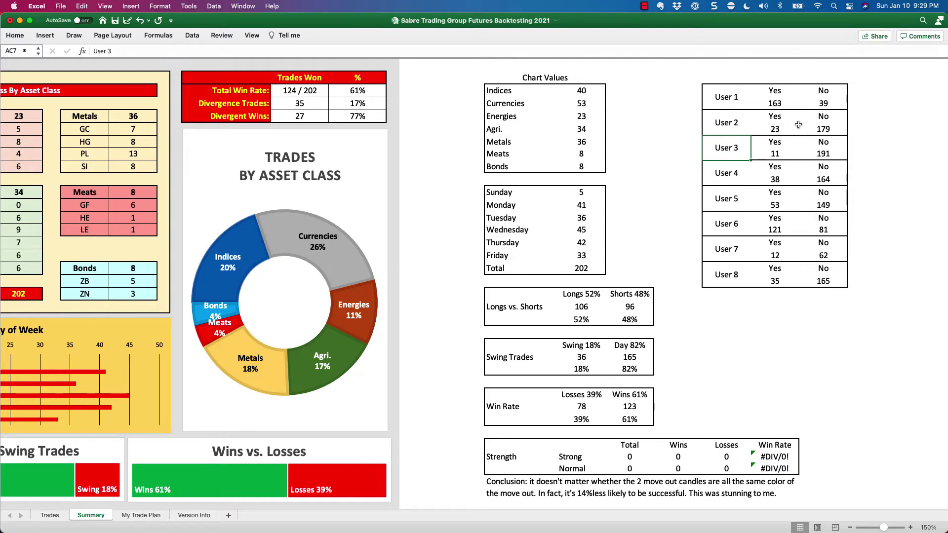
pyautogui.hscroll(-5, 663, 180)
pyautogui.hscroll(-4, 663, 179)
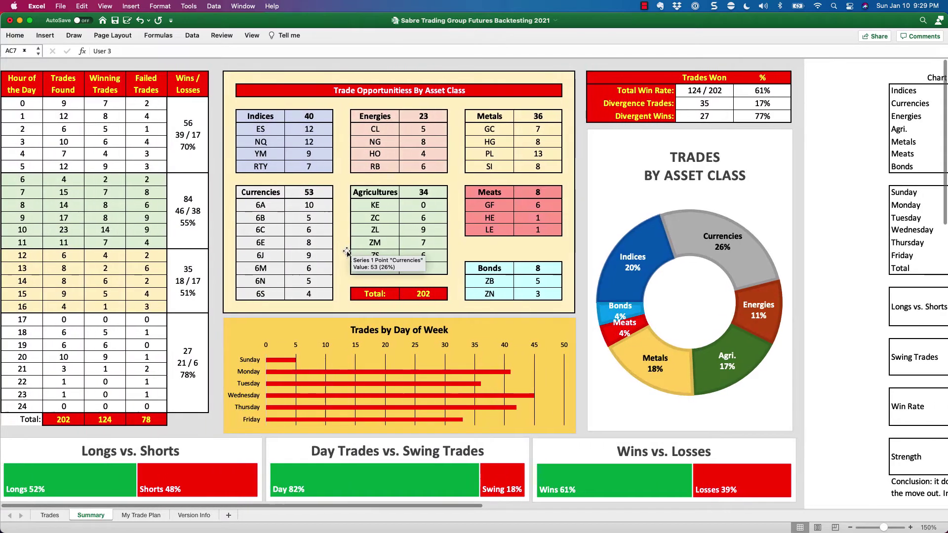
pyautogui.scroll(-4, 347, 252)
pyautogui.scroll(4, 347, 251)
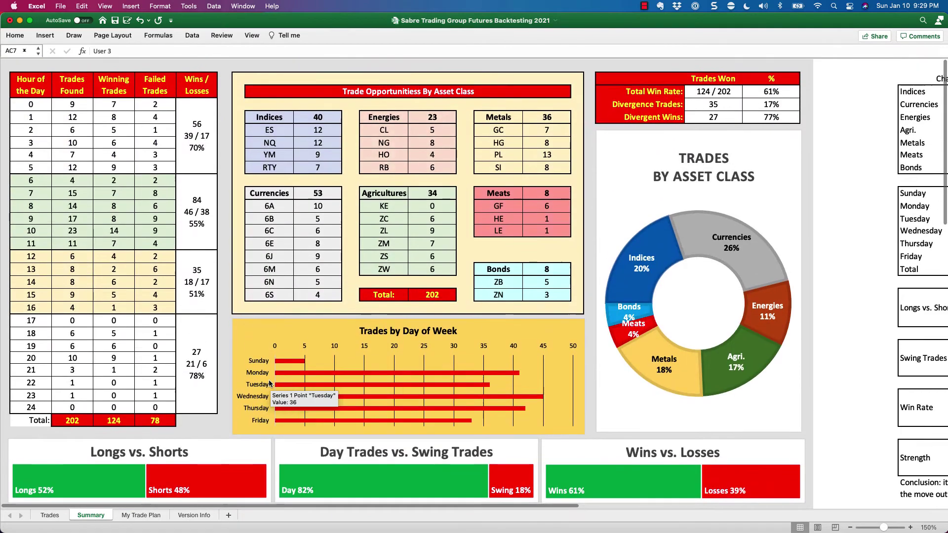
# Step: Highlight the user Y/N answers in Trades J3:Q12, then open the Version Info changelog
pyautogui.click(50, 516)
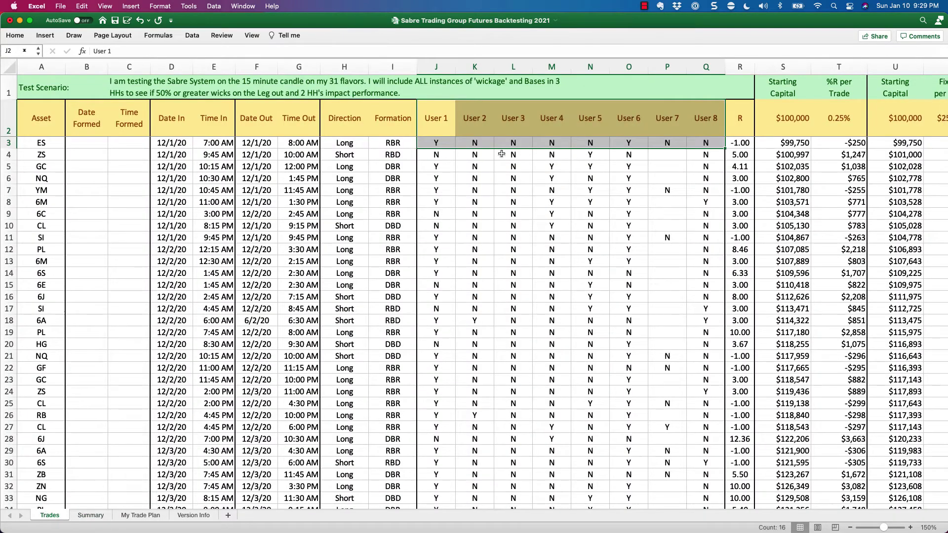
pyautogui.moveTo(446, 148); pyautogui.dragTo(688, 245)
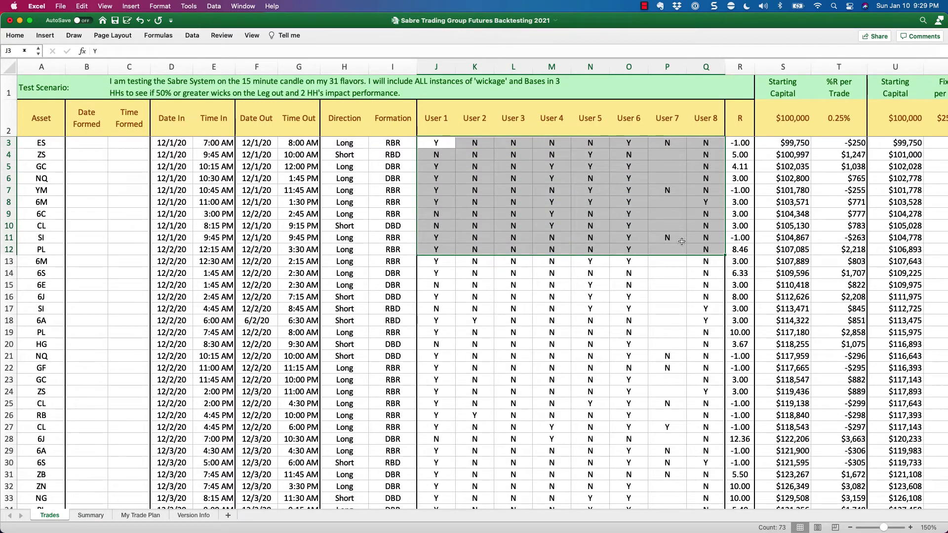
pyautogui.click(196, 515)
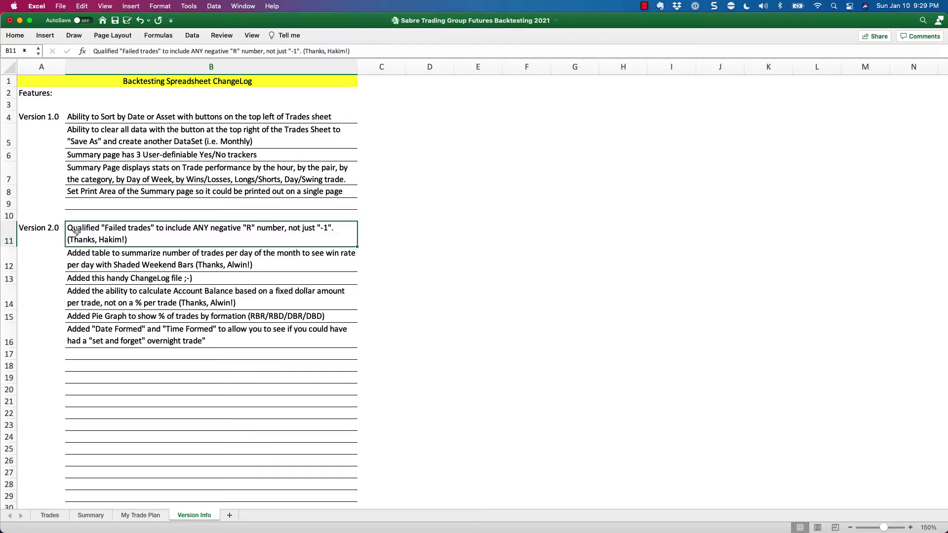
# Step: Scroll the changelog right, then return to the Trades sheet
pyautogui.hscroll(1, 77, 232)
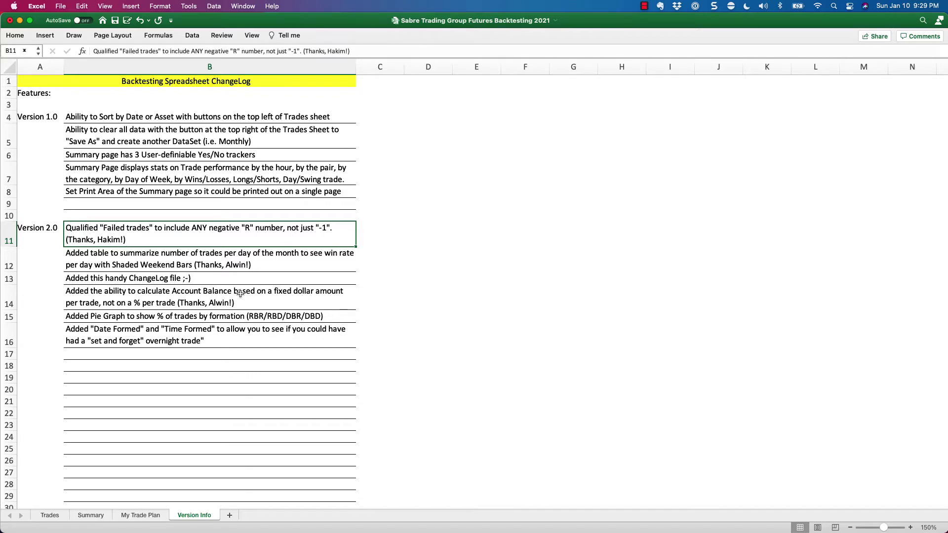
pyautogui.click(50, 515)
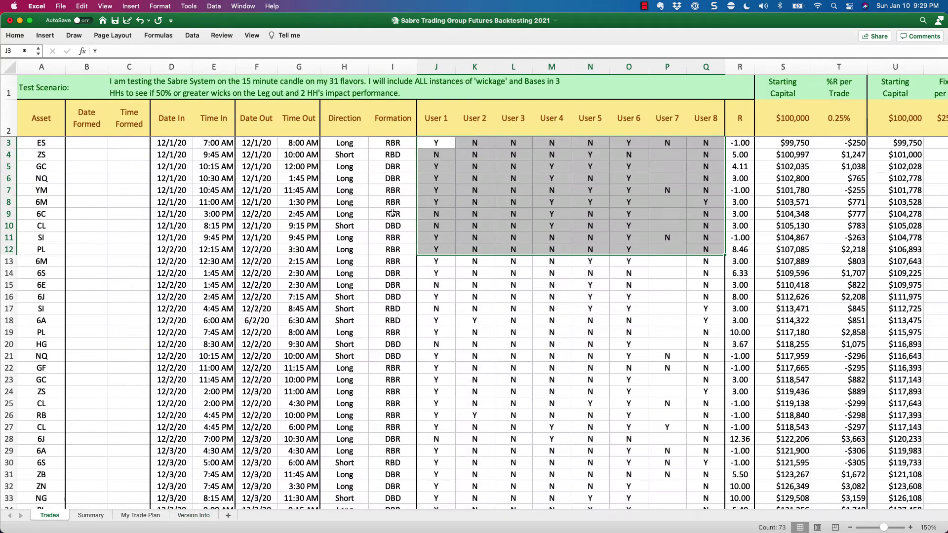
# Step: Review the R values of the first twelve trades in column R, then return to Summary
pyautogui.click(632, 122)
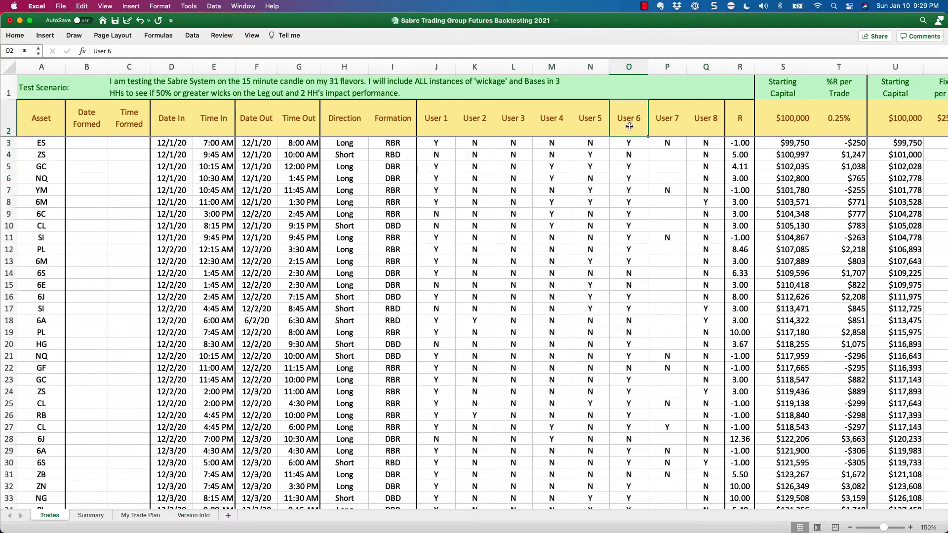
pyautogui.click(734, 142)
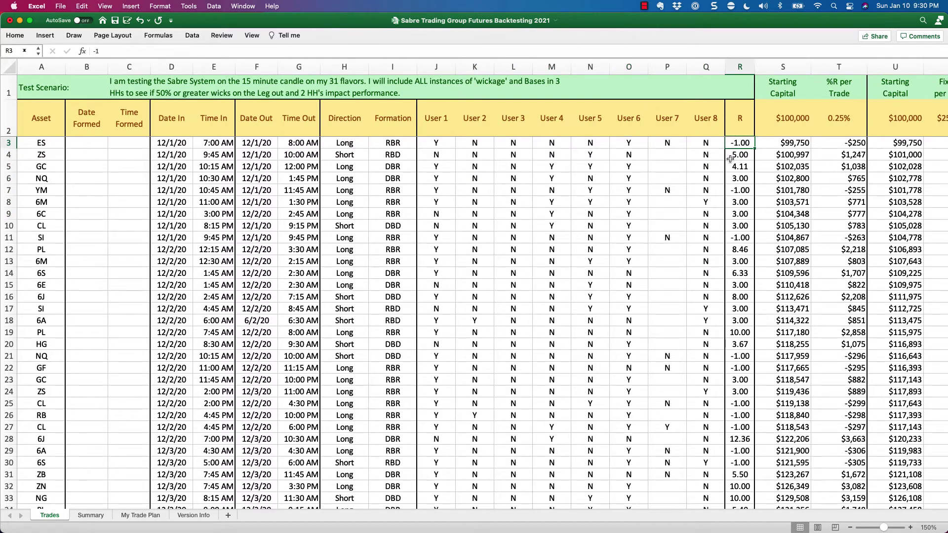
pyautogui.moveTo(736, 144); pyautogui.dragTo(743, 272)
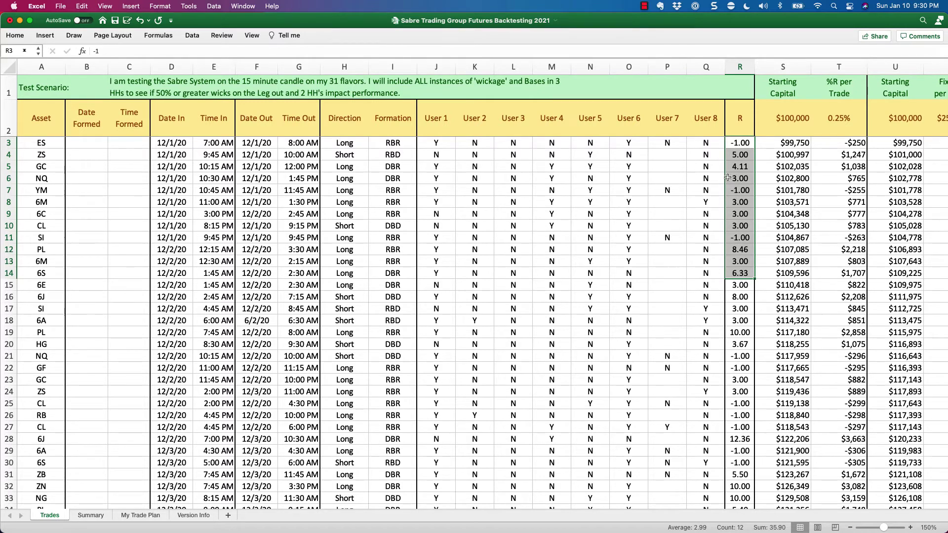
pyautogui.click(746, 145)
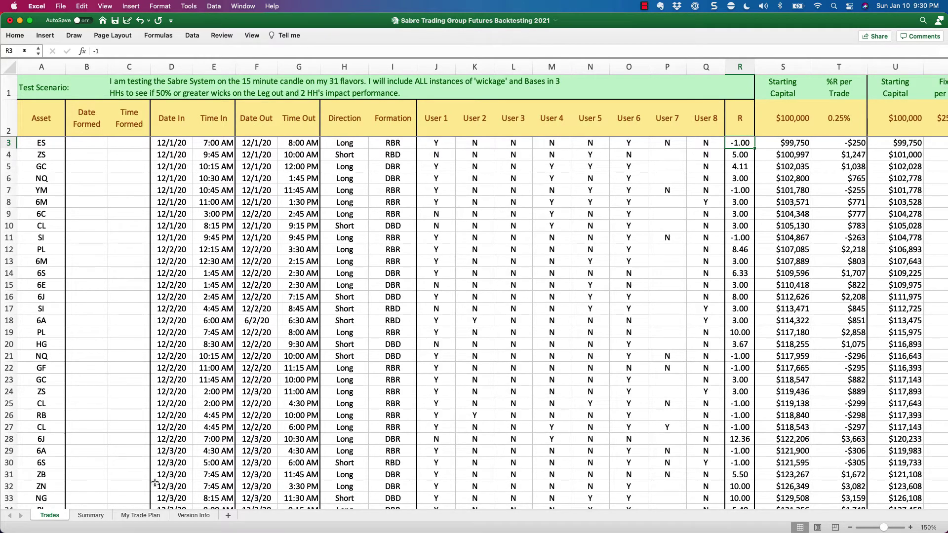
pyautogui.click(94, 515)
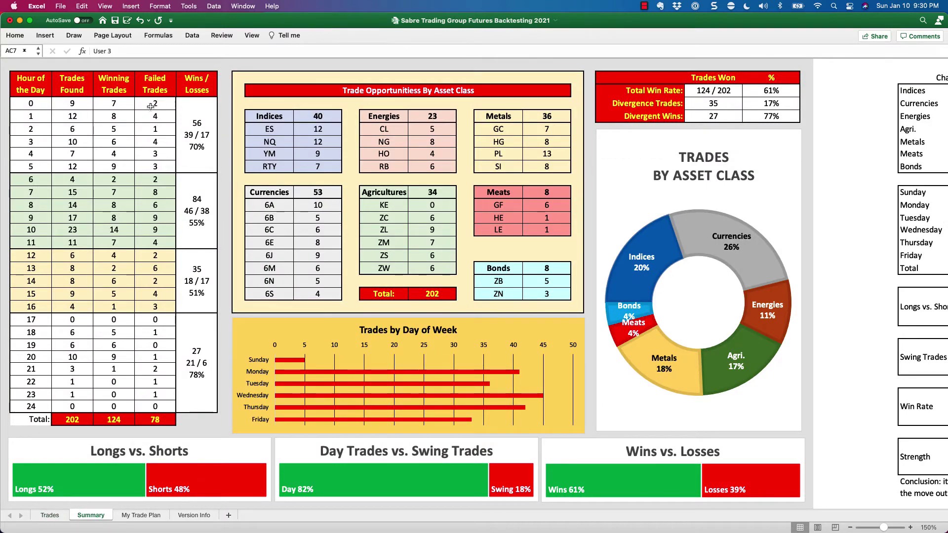
# Step: Inspect the hourly Failed Trades formulas in column D without editing, then open Version Info
pyautogui.click(123, 105)
pyautogui.click(163, 103)
pyautogui.moveTo(164, 103); pyautogui.dragTo(156, 405)
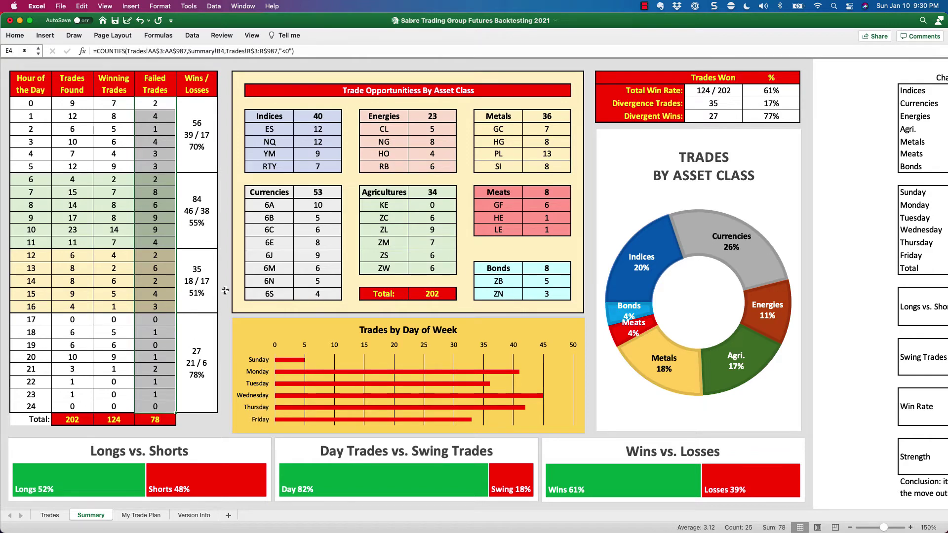
pyautogui.click(285, 51)
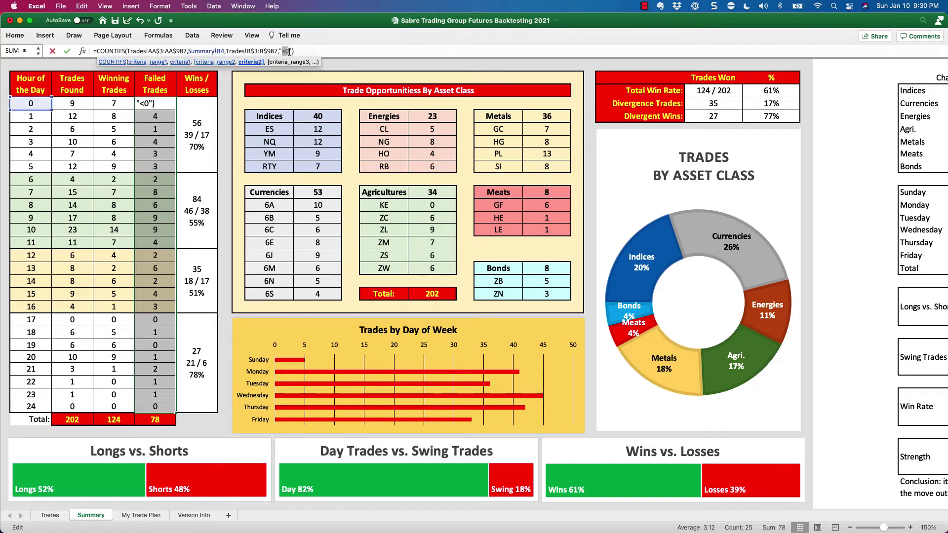
pyautogui.click(335, 67)
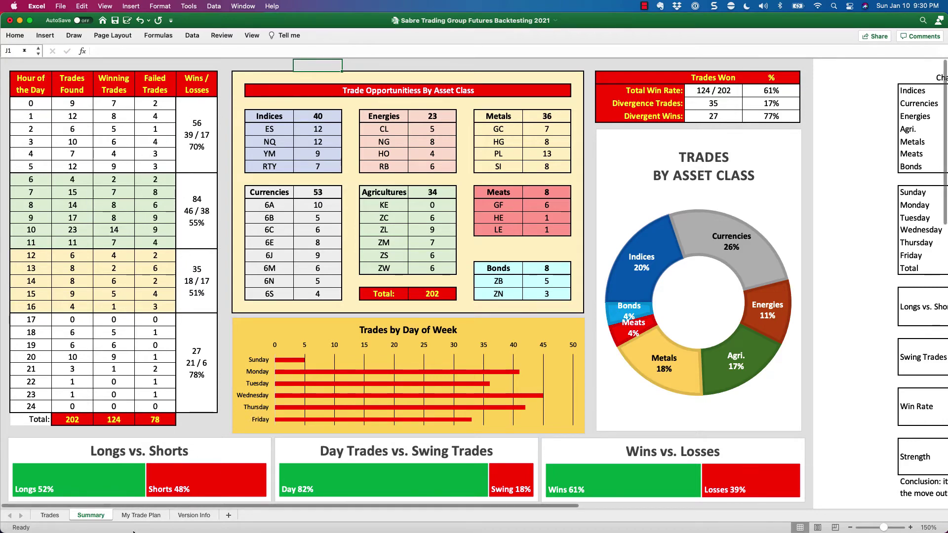
pyautogui.click(49, 515)
pyautogui.click(194, 515)
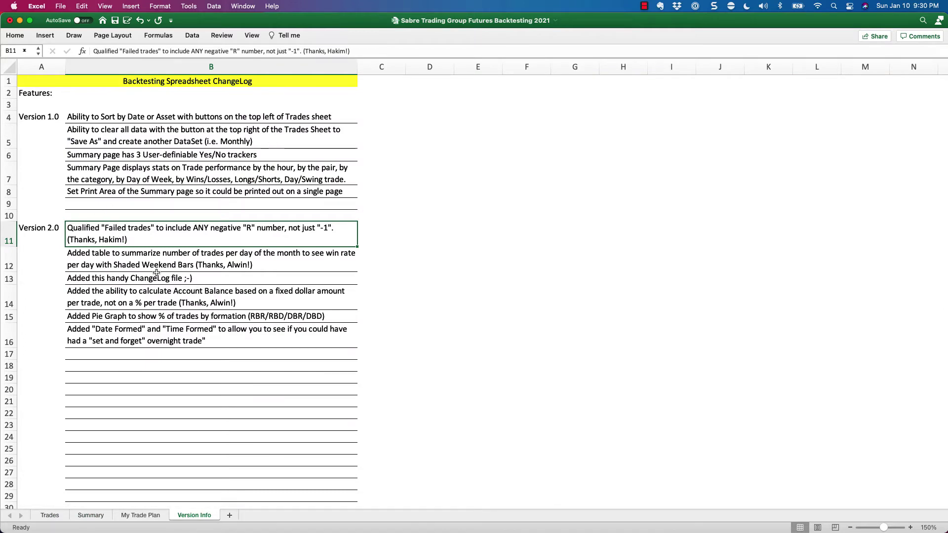
# Step: Read the day-of-month table changelog entry in B12, then return to Trades
pyautogui.click(88, 260)
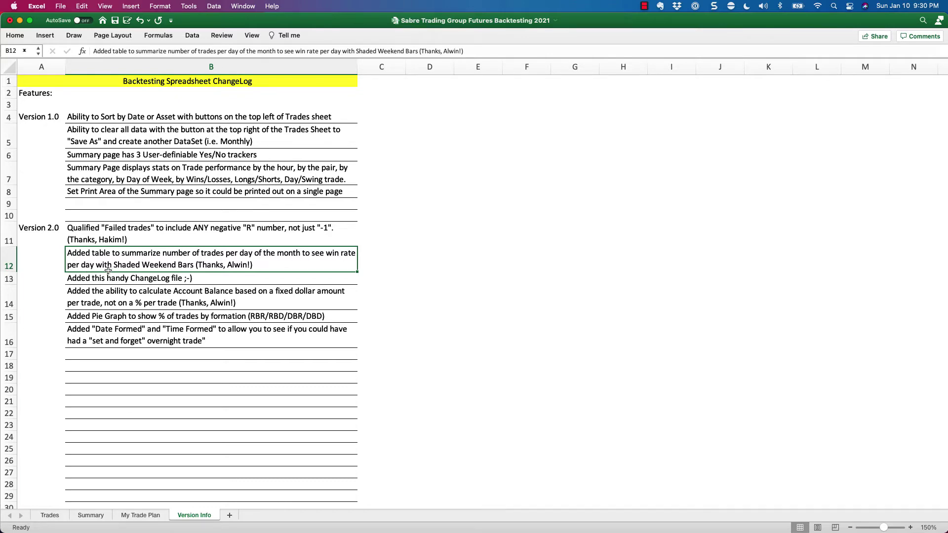
pyautogui.click(59, 516)
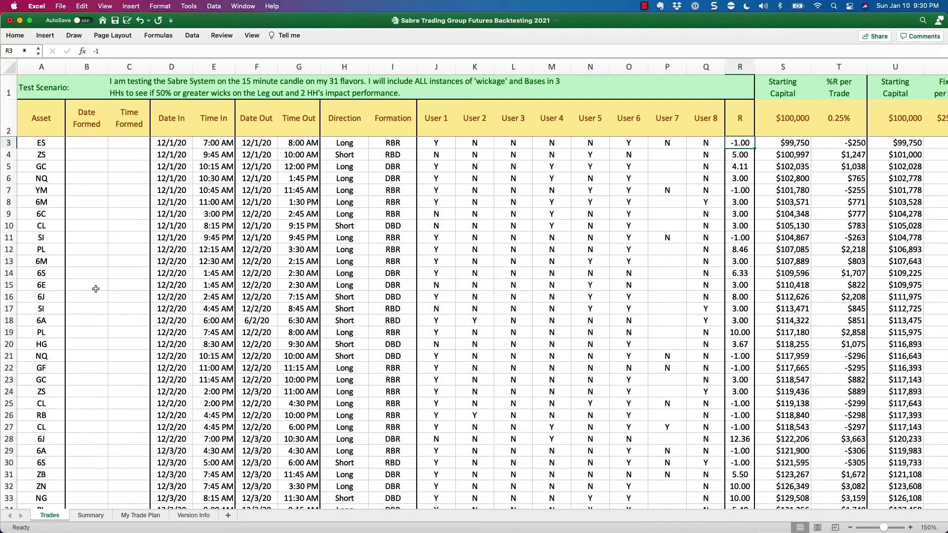
# Step: On Summary, select the Day of Month numbers and inspect the average Trades Found formula in C71
pyautogui.click(94, 516)
pyautogui.scroll(-10, 90, 321)
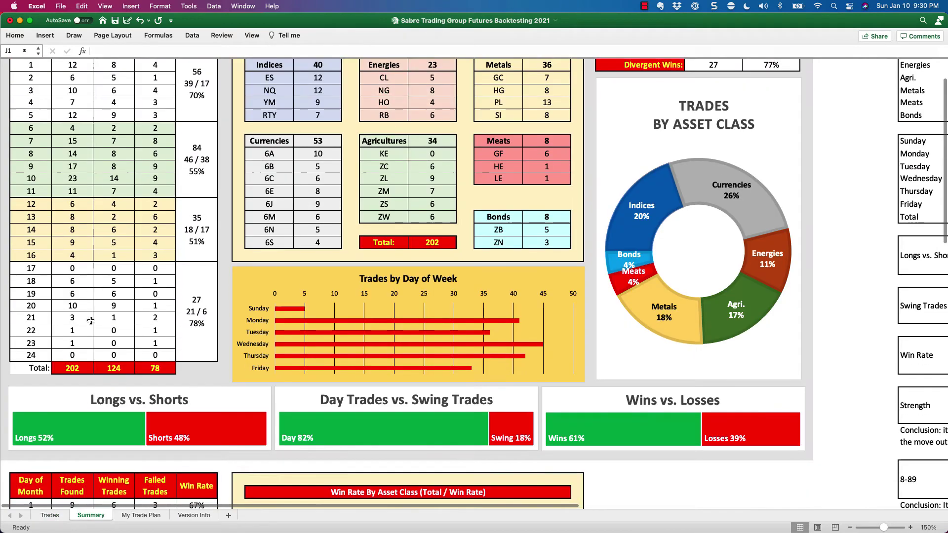
pyautogui.scroll(-1, 91, 321)
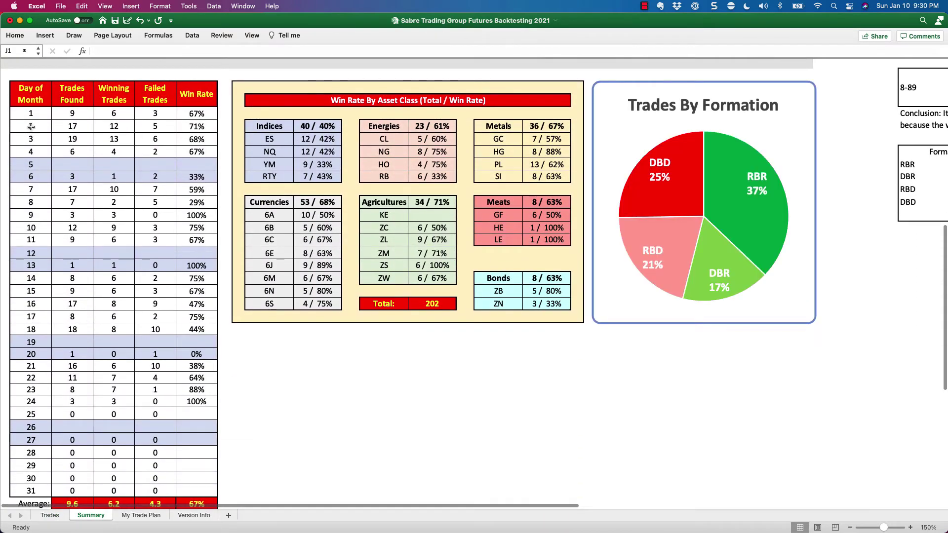
pyautogui.moveTo(31, 114); pyautogui.dragTo(32, 490)
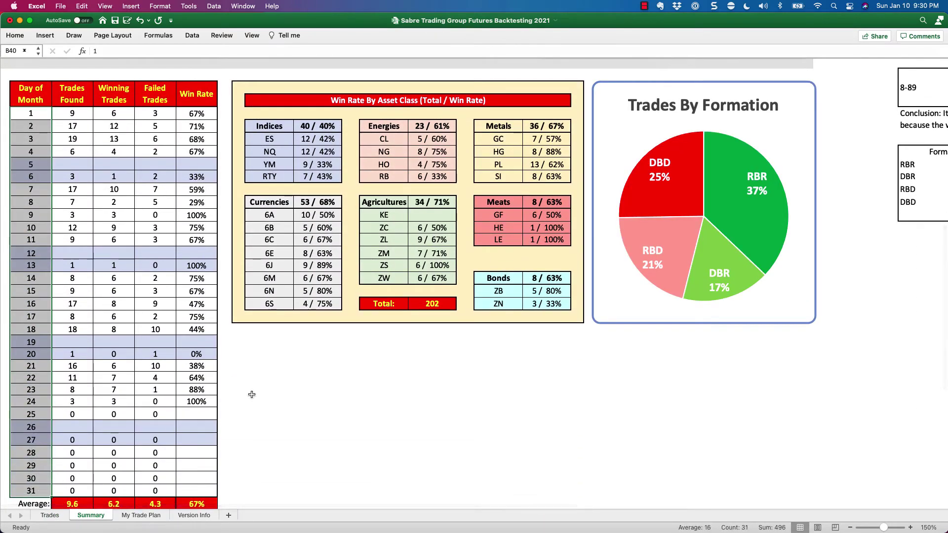
pyautogui.scroll(-1, 265, 386)
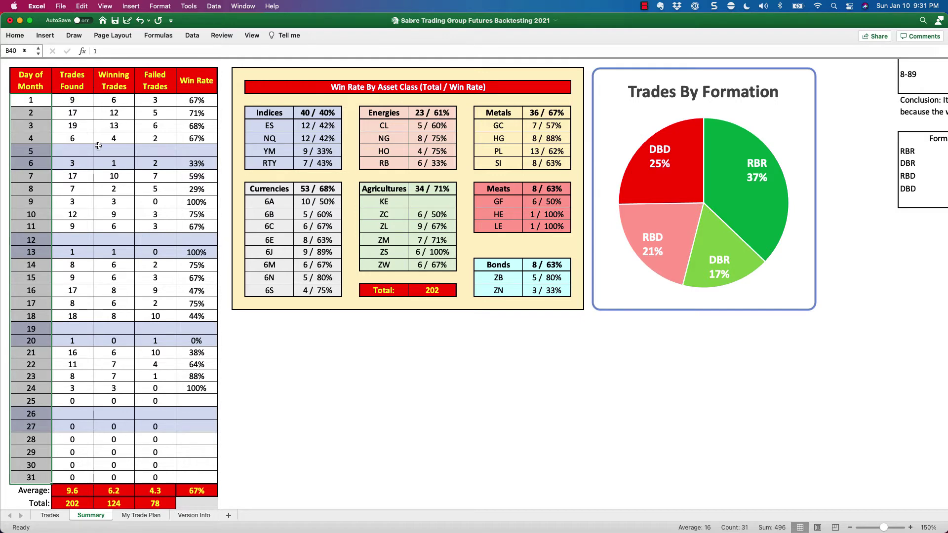
pyautogui.scroll(-1, 98, 146)
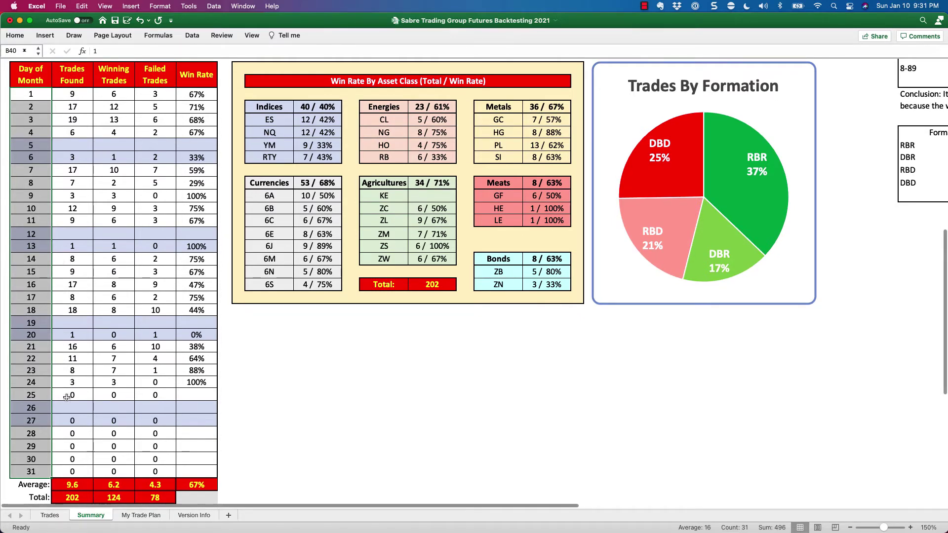
pyautogui.click(71, 485)
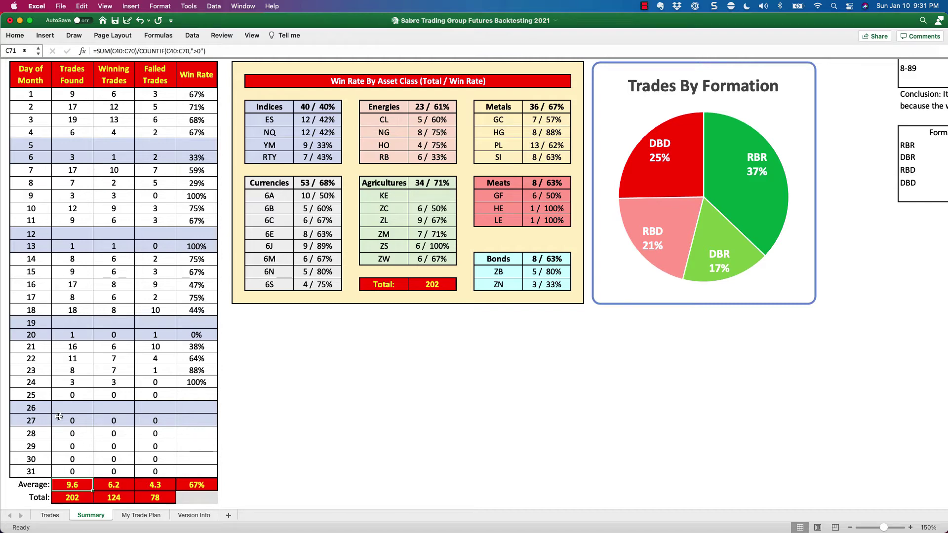
pyautogui.click(74, 156)
pyautogui.click(74, 242)
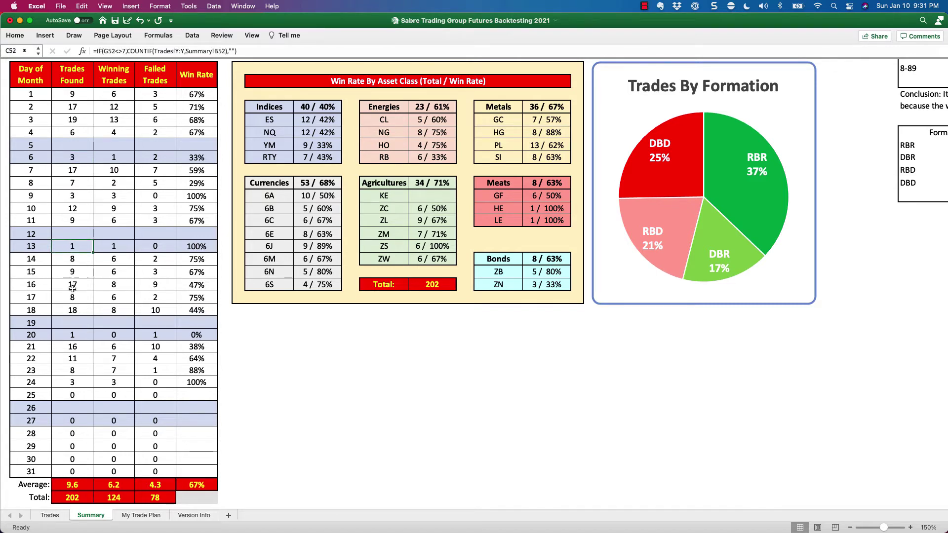
pyautogui.moveTo(77, 346); pyautogui.dragTo(77, 357)
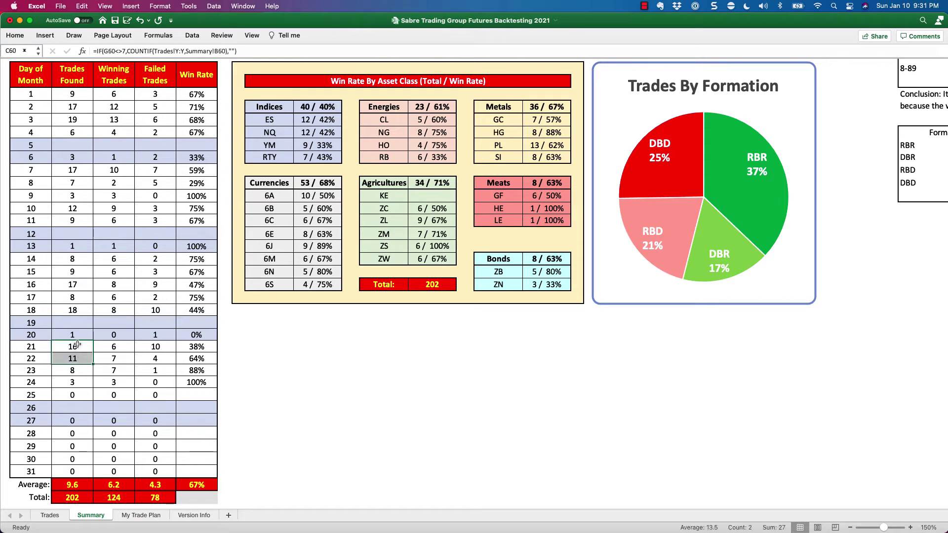
pyautogui.click(79, 284)
pyautogui.click(79, 310)
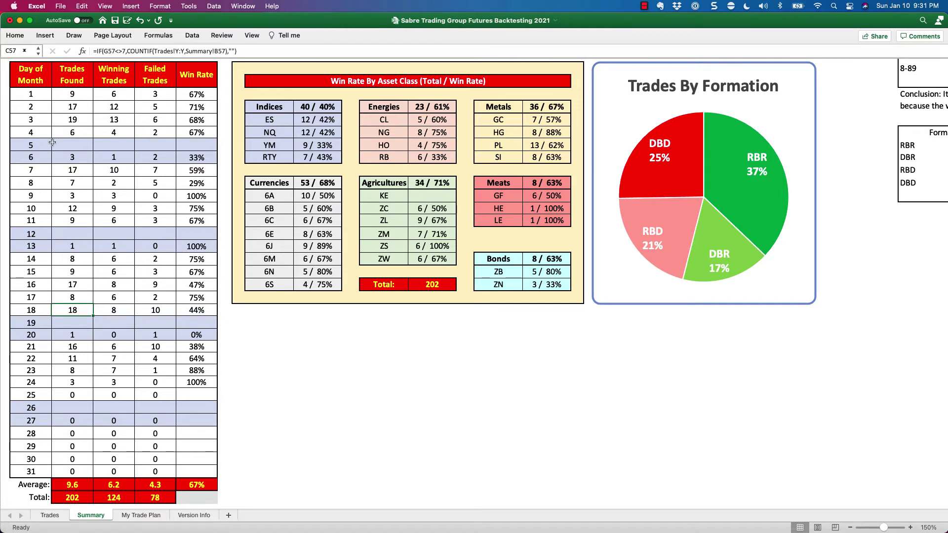
pyautogui.moveTo(37, 96); pyautogui.dragTo(28, 464)
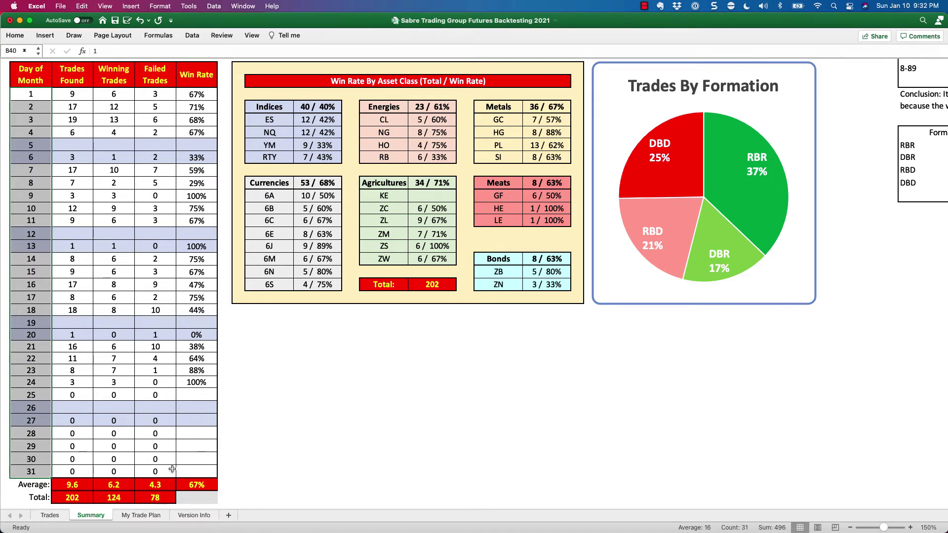
pyautogui.click(163, 249)
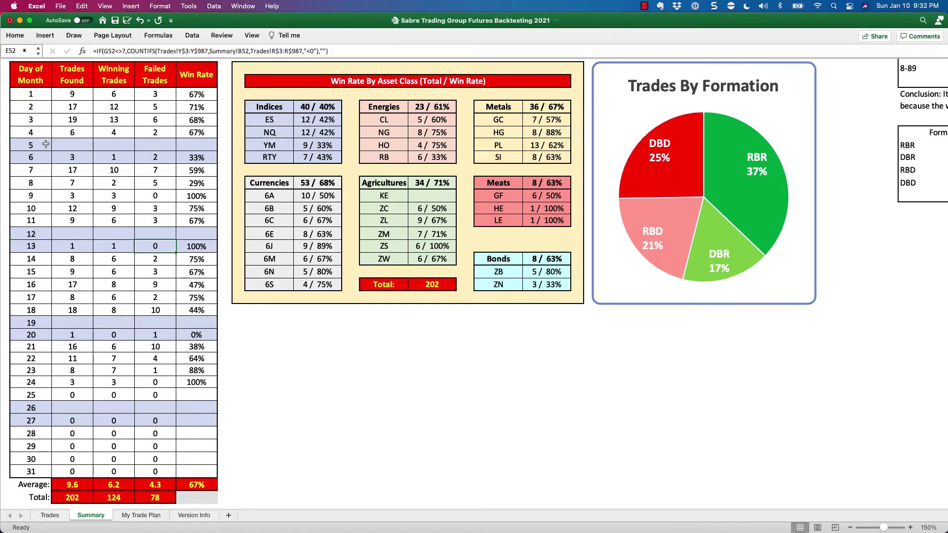
pyautogui.moveTo(46, 144); pyautogui.dragTo(207, 159)
pyautogui.click(49, 235)
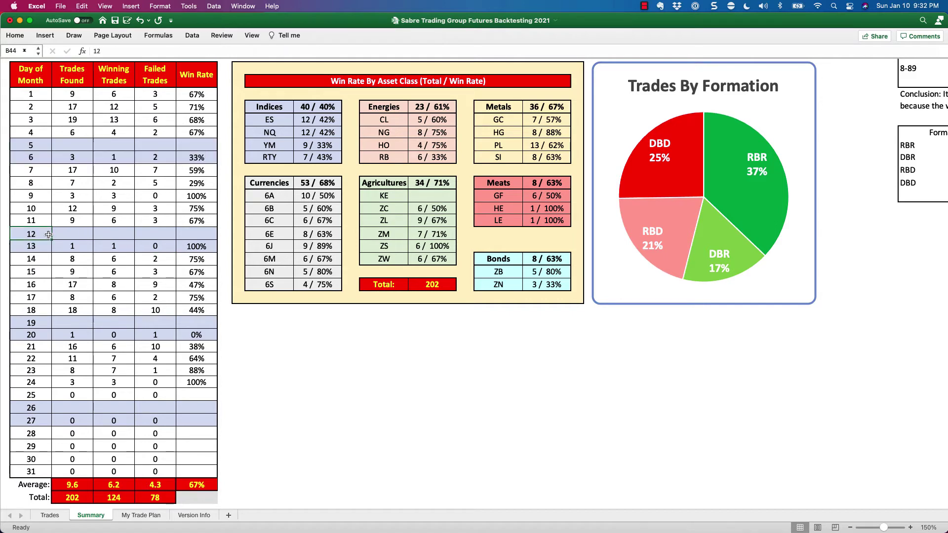
pyautogui.moveTo(48, 235); pyautogui.dragTo(202, 248)
pyautogui.moveTo(29, 325); pyautogui.dragTo(193, 337)
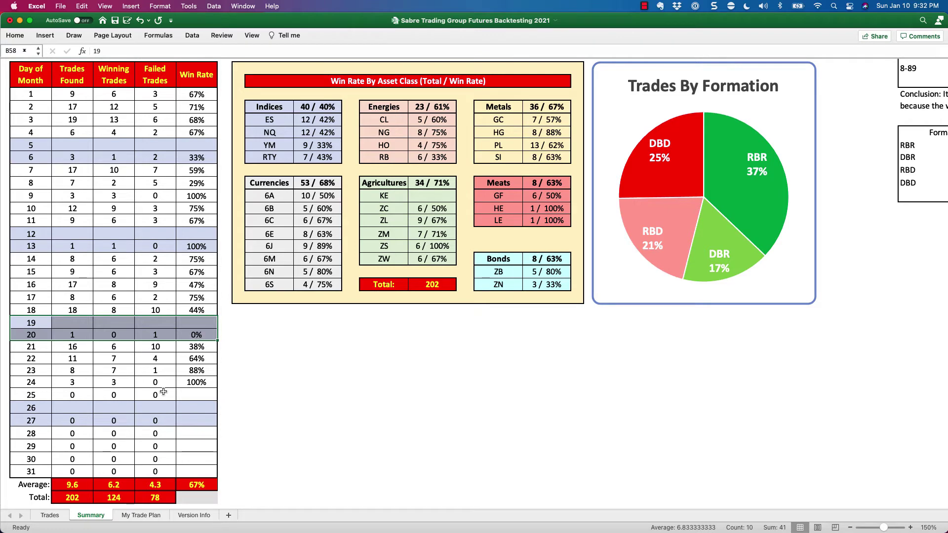
pyautogui.scroll(-3, 167, 403)
pyautogui.click(192, 461)
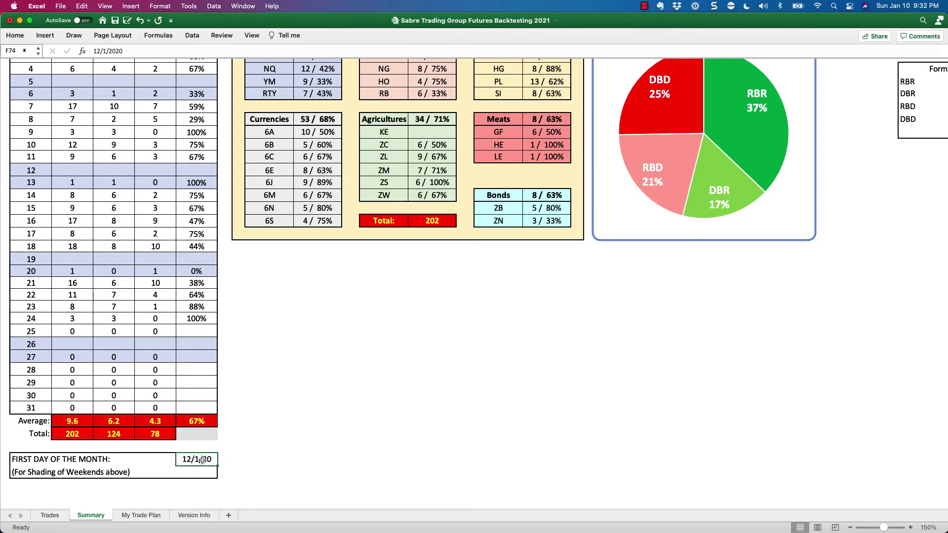
pyautogui.write('4/20201')
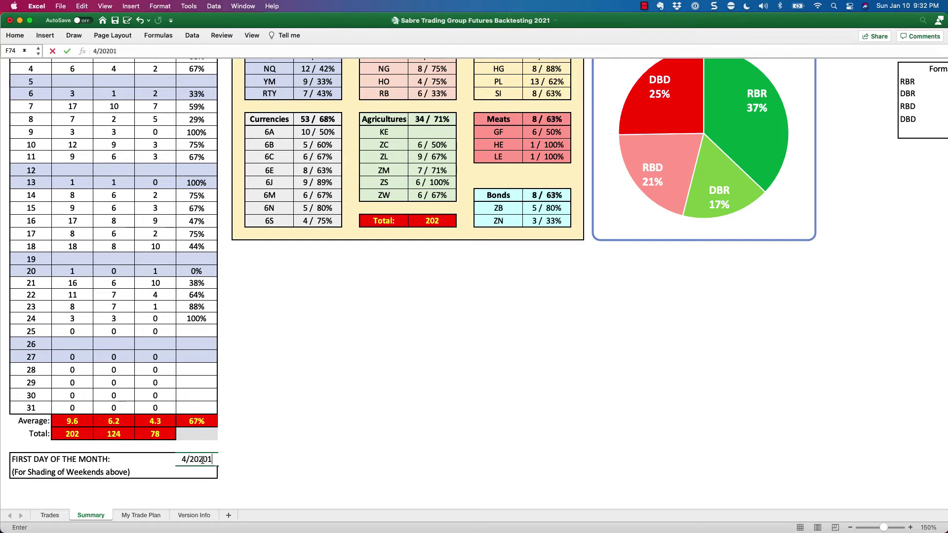
pyautogui.press('BackSpace')
pyautogui.press('BackSpace')
pyautogui.write('1')
pyautogui.press('Return')
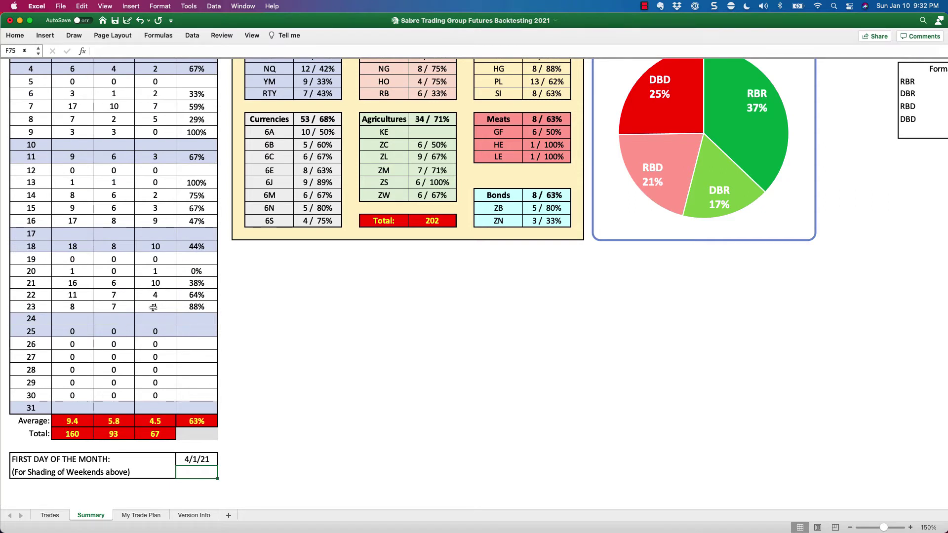
pyautogui.press('super+z')
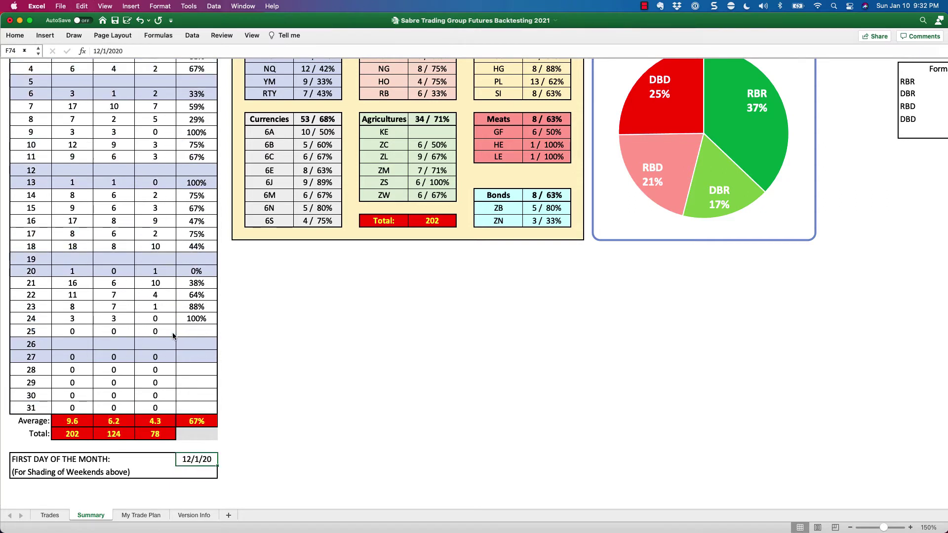
pyautogui.click(72, 258)
pyautogui.moveTo(73, 258); pyautogui.dragTo(190, 276)
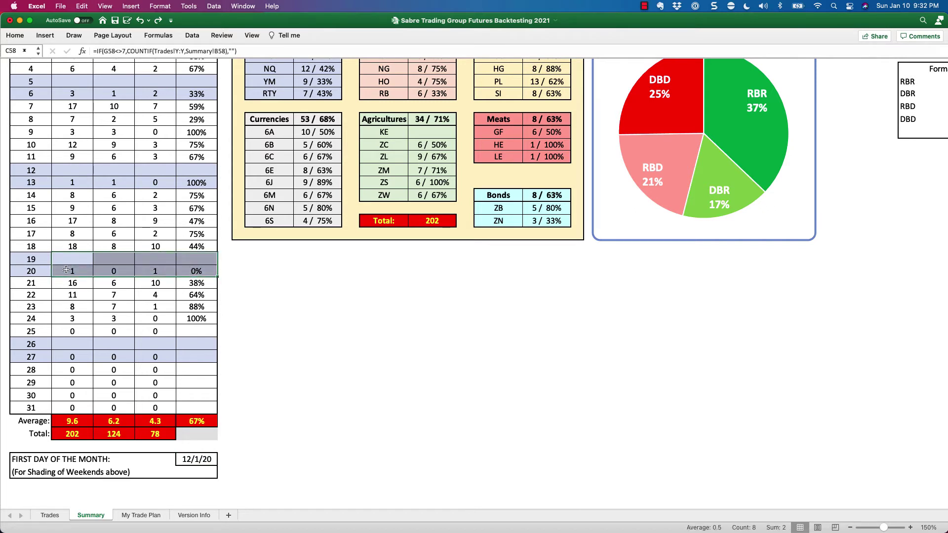
pyautogui.moveTo(70, 271); pyautogui.dragTo(190, 271)
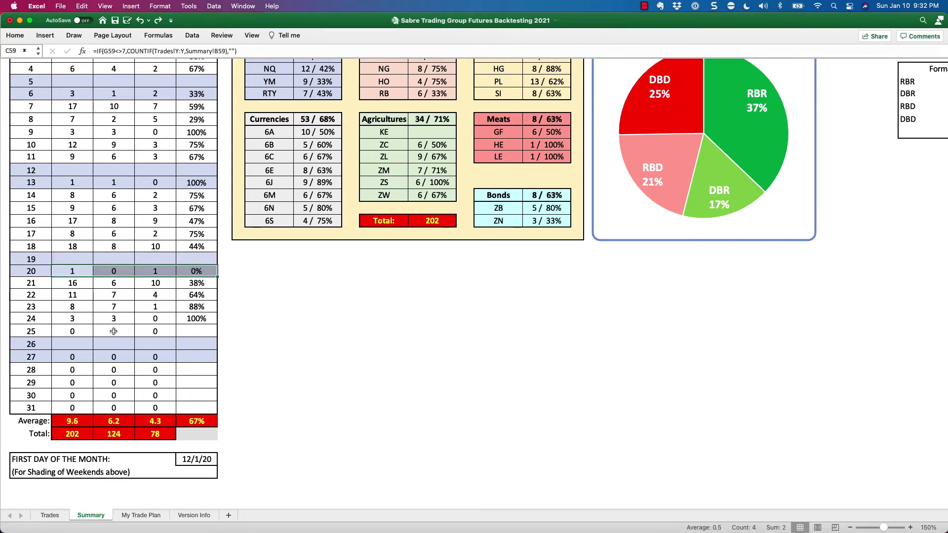
pyautogui.scroll(10, 120, 341)
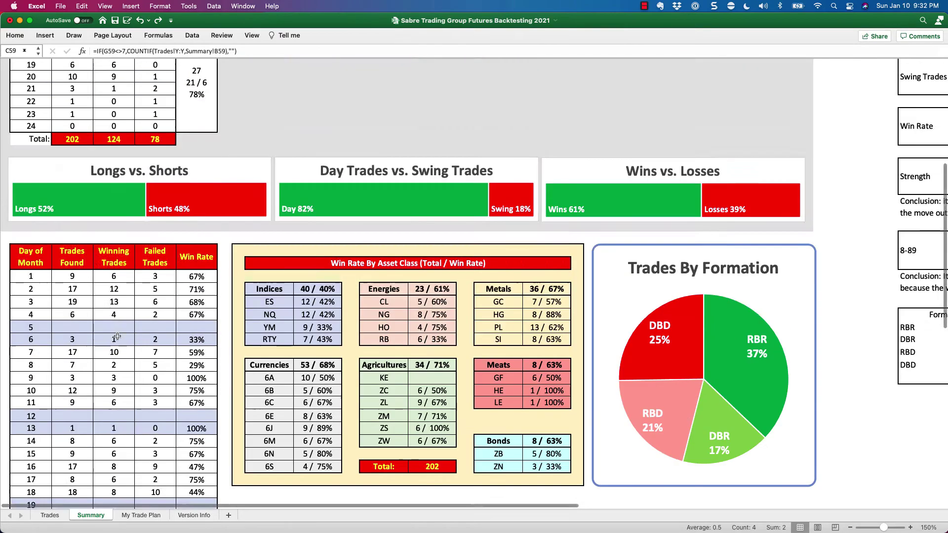
pyautogui.scroll(-9, 104, 335)
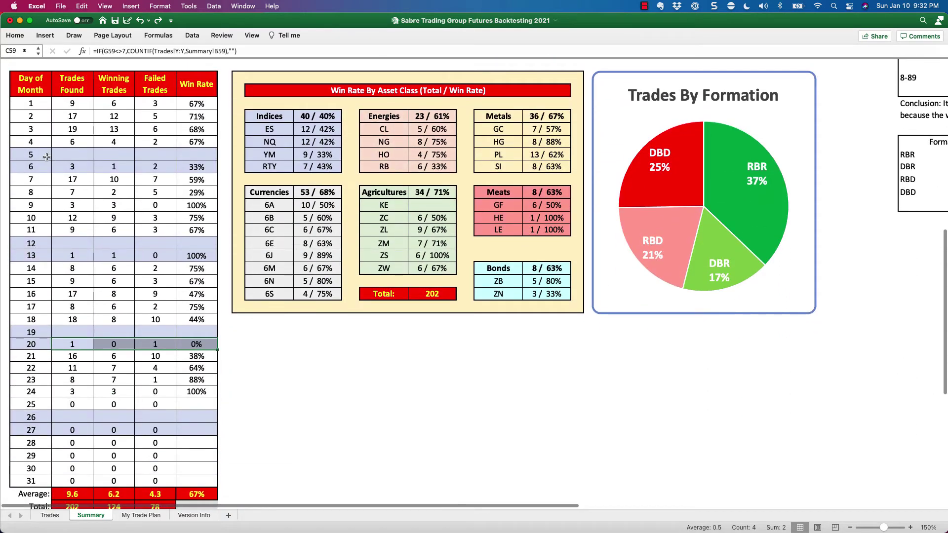
pyautogui.moveTo(30, 103); pyautogui.dragTo(196, 486)
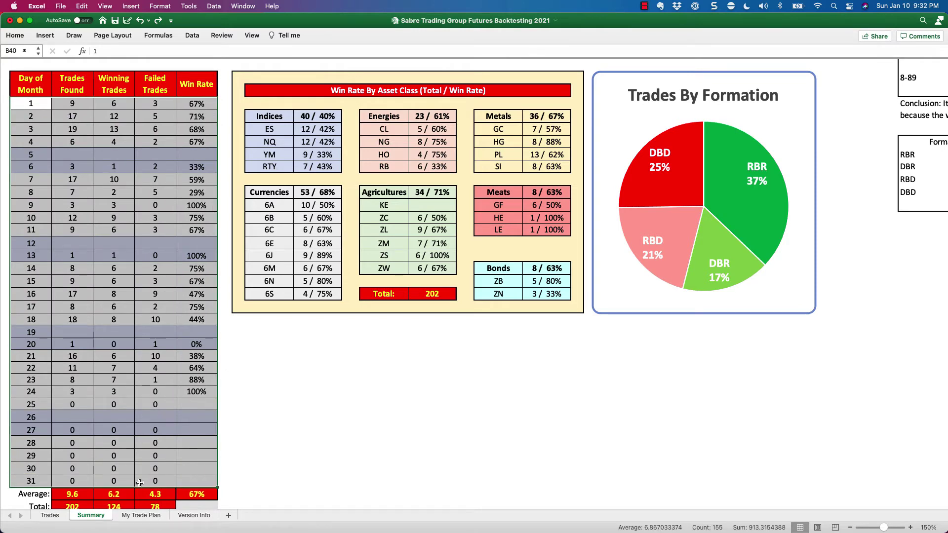
# Step: Review the ChangeLog file and account balance entries on Version Info, then return to Trades
pyautogui.click(194, 517)
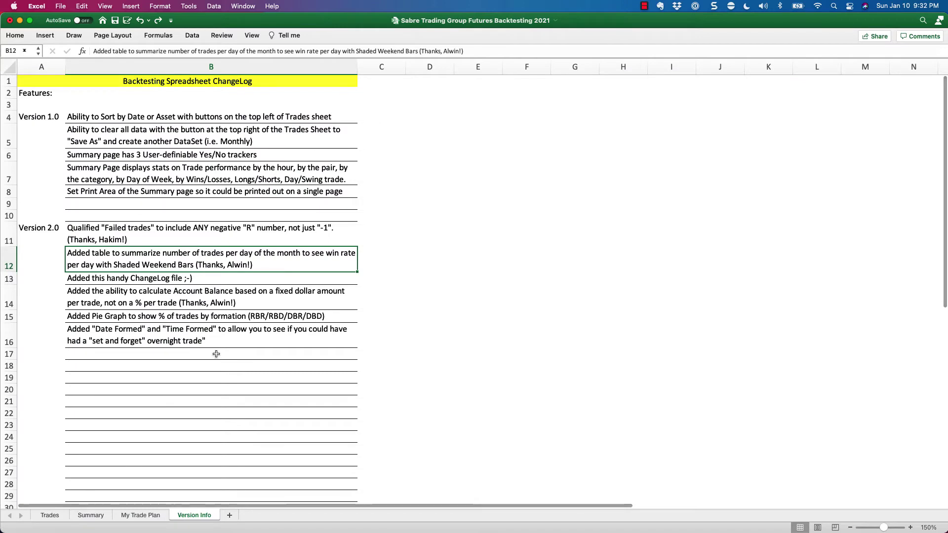
pyautogui.click(108, 279)
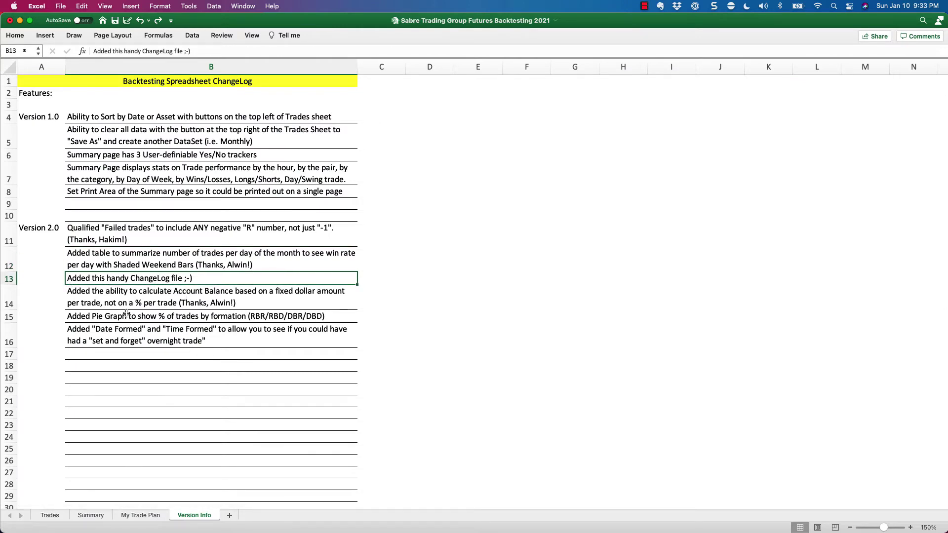
pyautogui.click(73, 297)
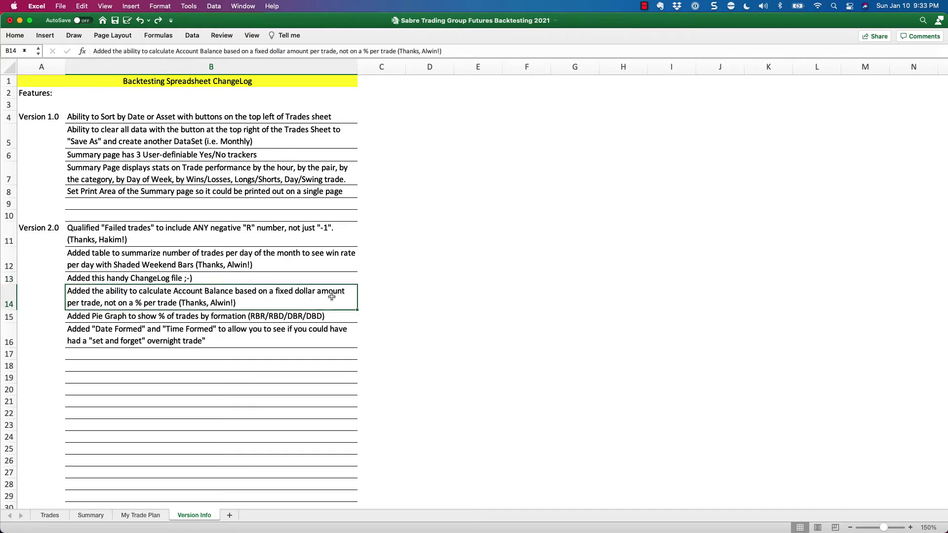
pyautogui.click(56, 514)
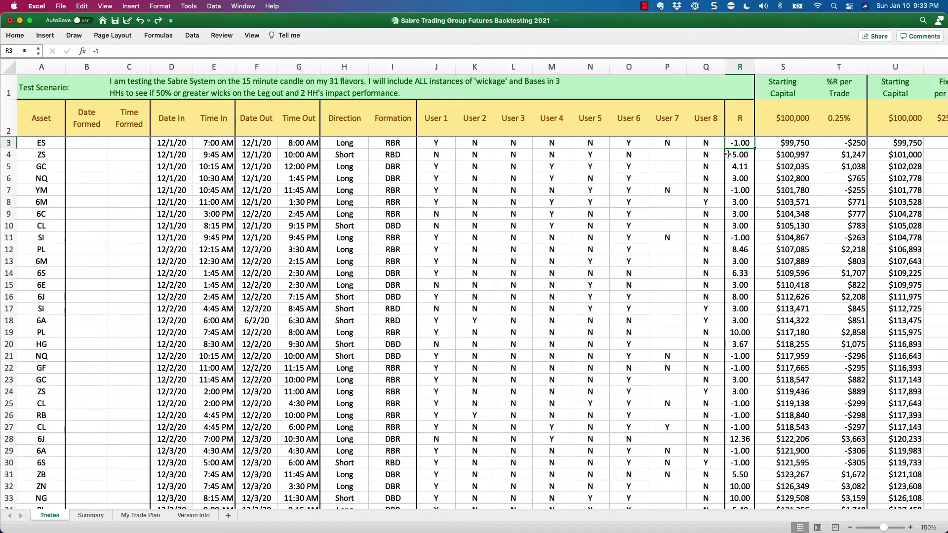
pyautogui.hscroll(3, 721, 155)
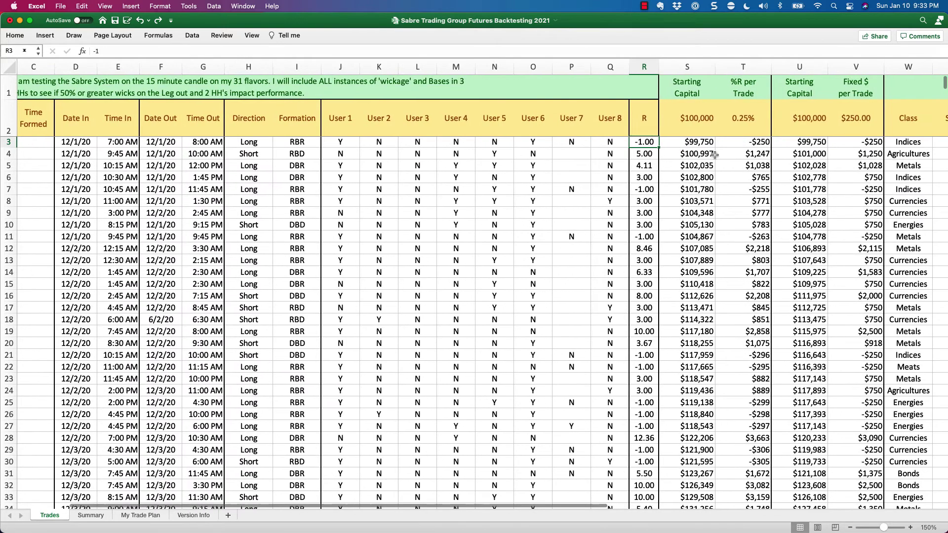
pyautogui.hscroll(1, 837, 125)
pyautogui.click(847, 146)
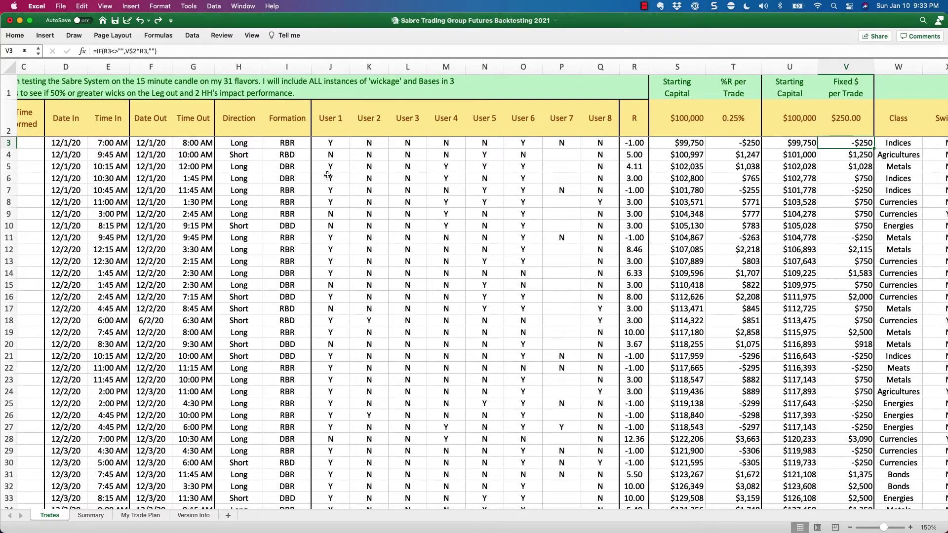
pyautogui.hscroll(-5, 115, 178)
pyautogui.hscroll(5, 308, 205)
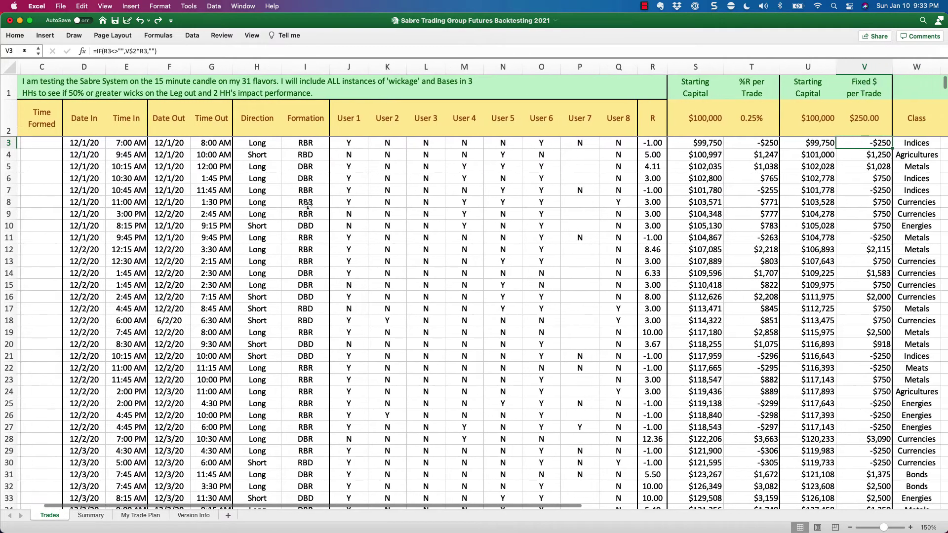
pyautogui.moveTo(696, 145); pyautogui.dragTo(742, 344)
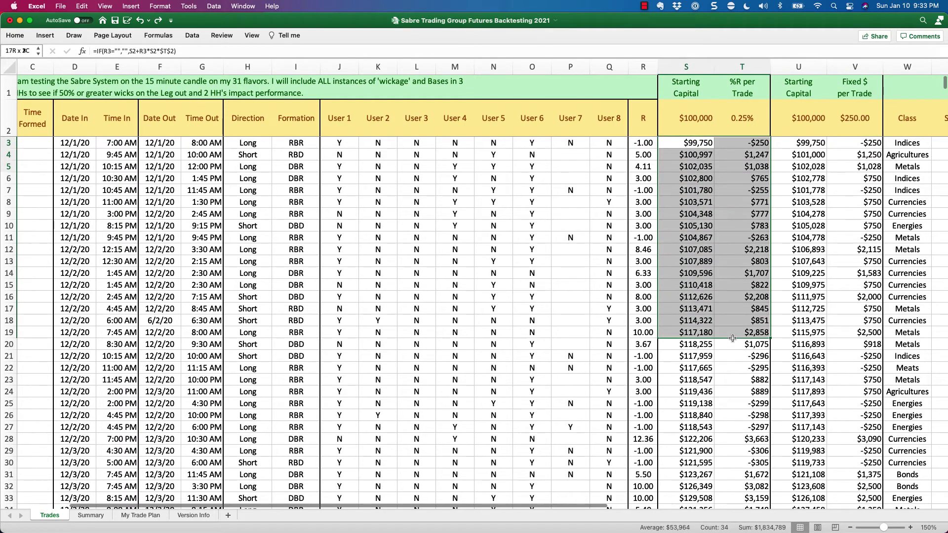
pyautogui.moveTo(691, 121); pyautogui.dragTo(735, 124)
pyautogui.click(745, 121)
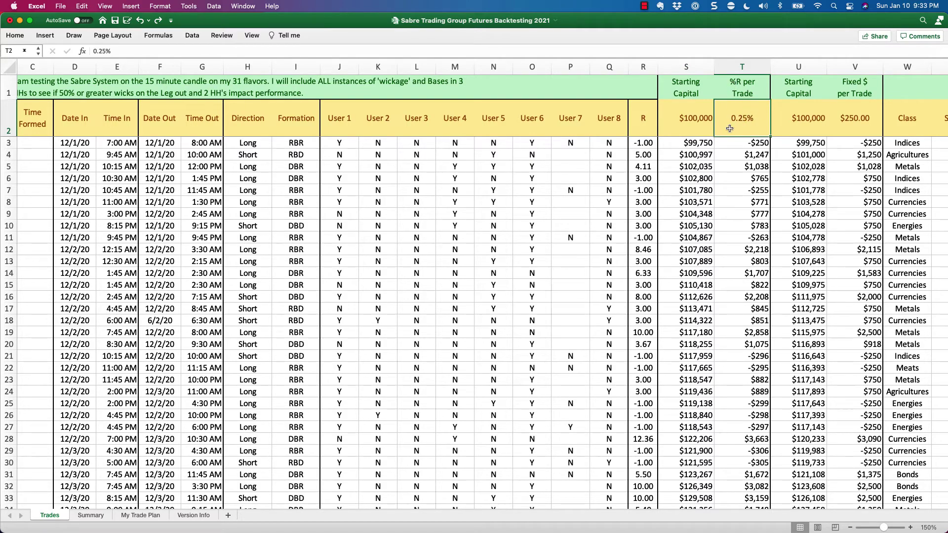
pyautogui.click(641, 144)
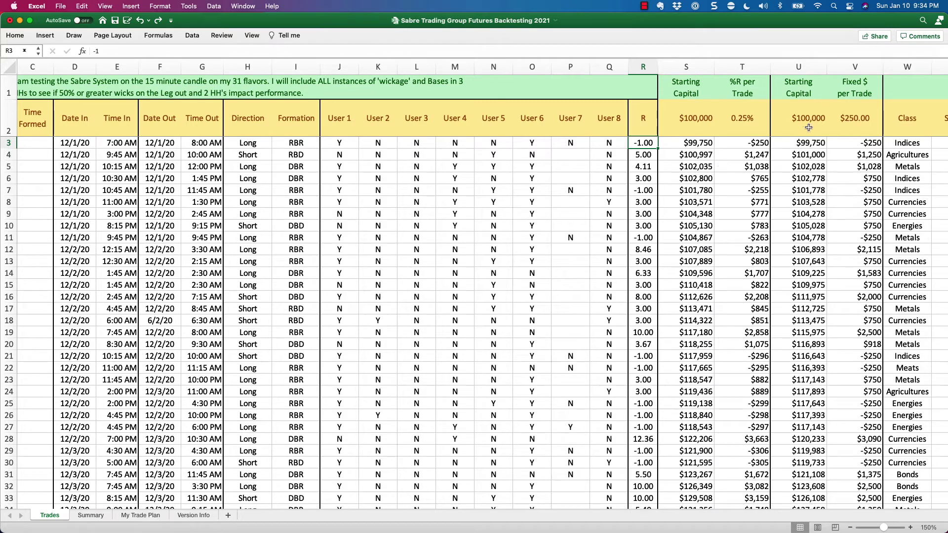
pyautogui.click(800, 94)
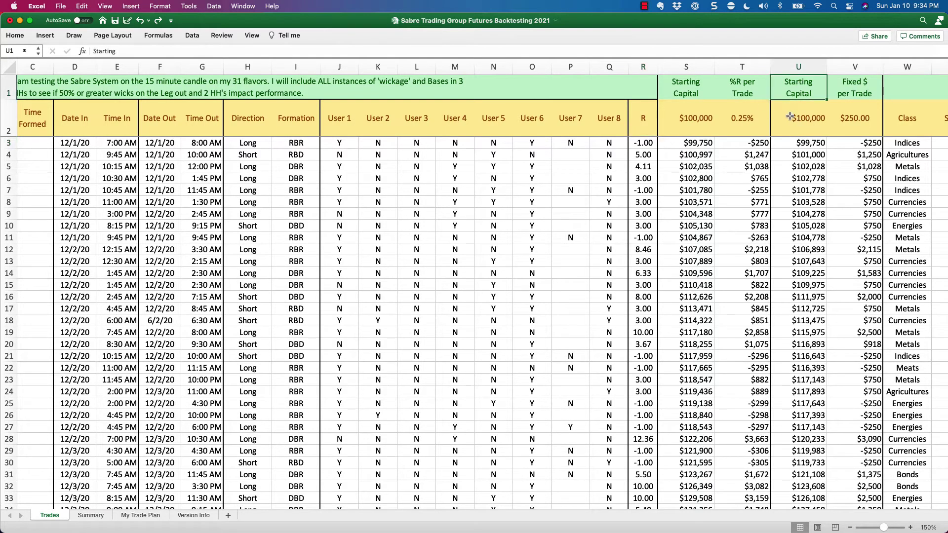
pyautogui.click(854, 92)
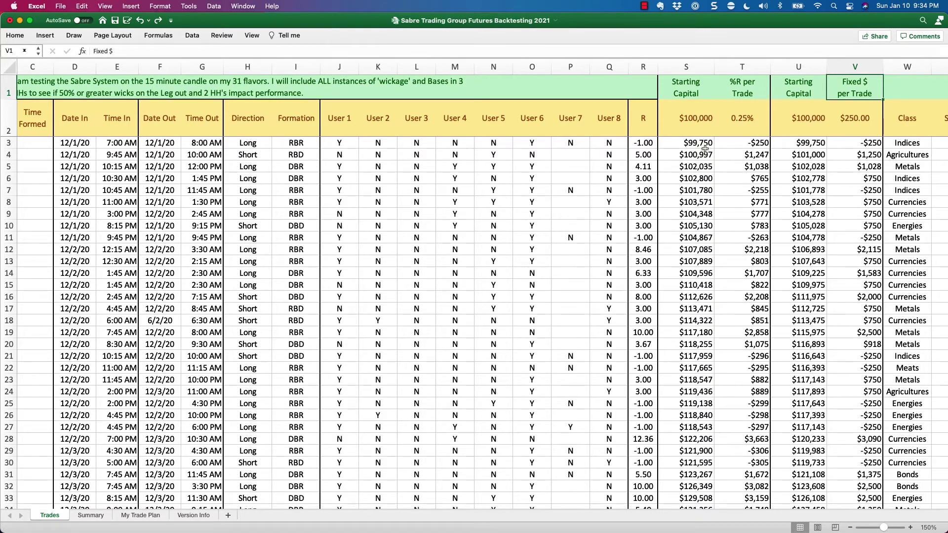
pyautogui.click(687, 143)
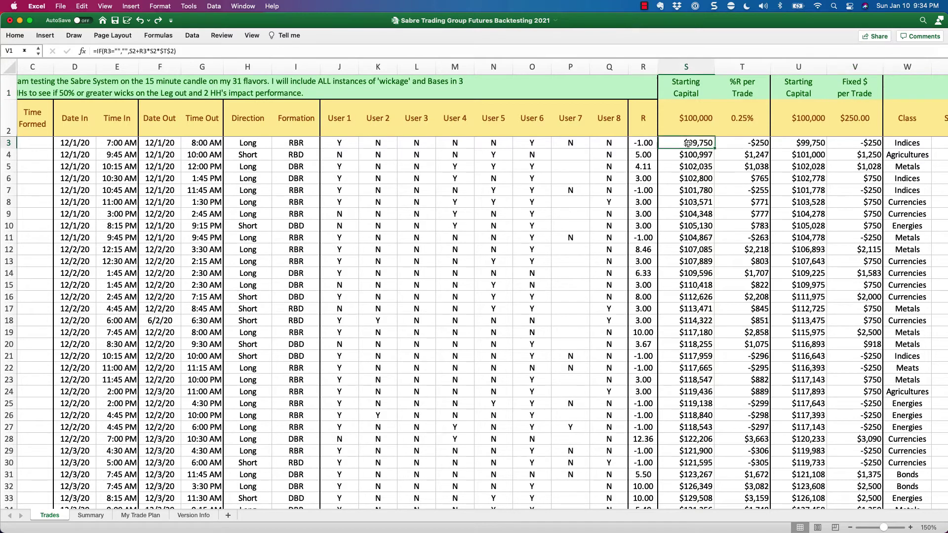
pyautogui.click(650, 144)
pyautogui.click(753, 145)
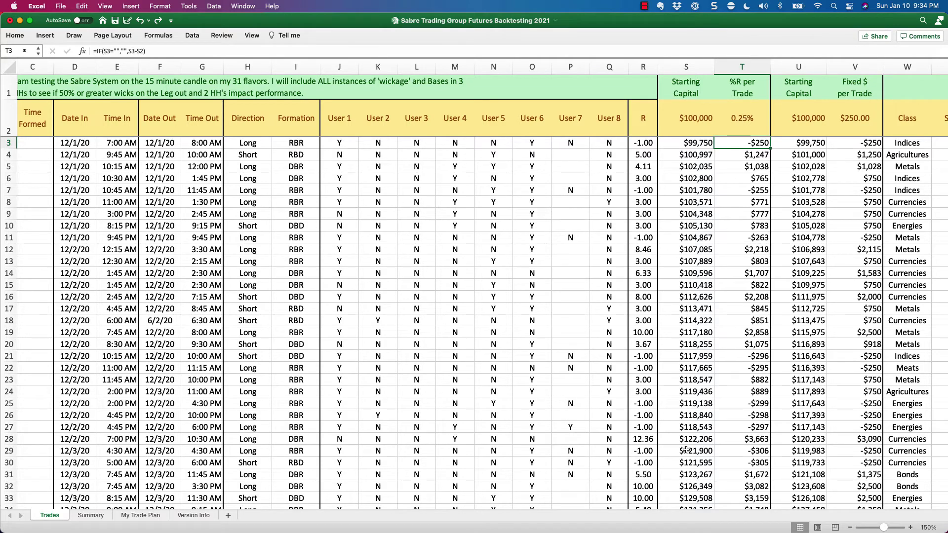
pyautogui.click(639, 452)
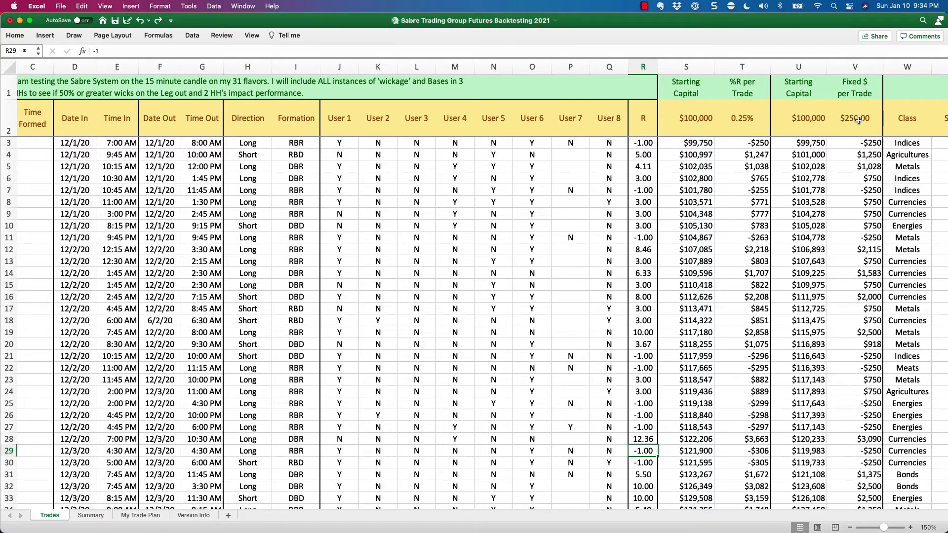
pyautogui.moveTo(800, 119); pyautogui.dragTo(841, 384)
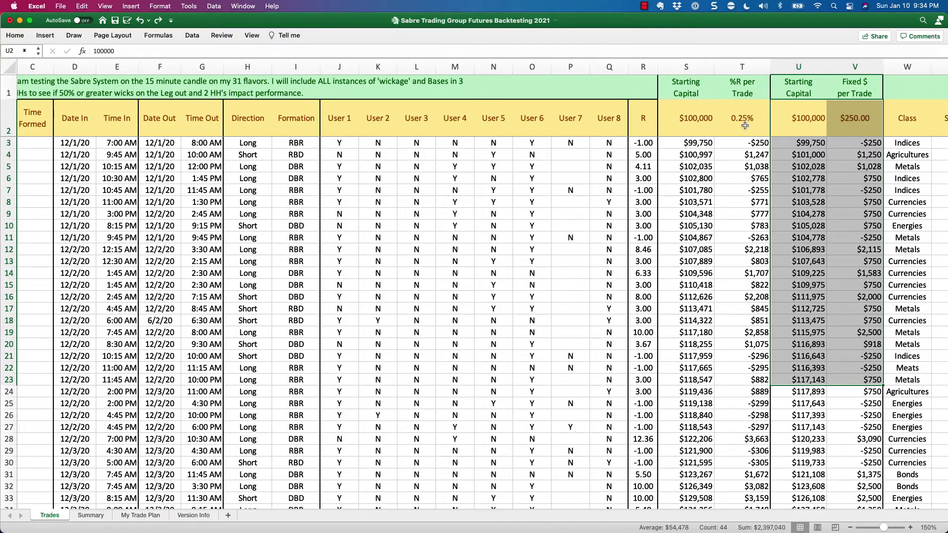
pyautogui.moveTo(691, 121); pyautogui.dragTo(746, 94)
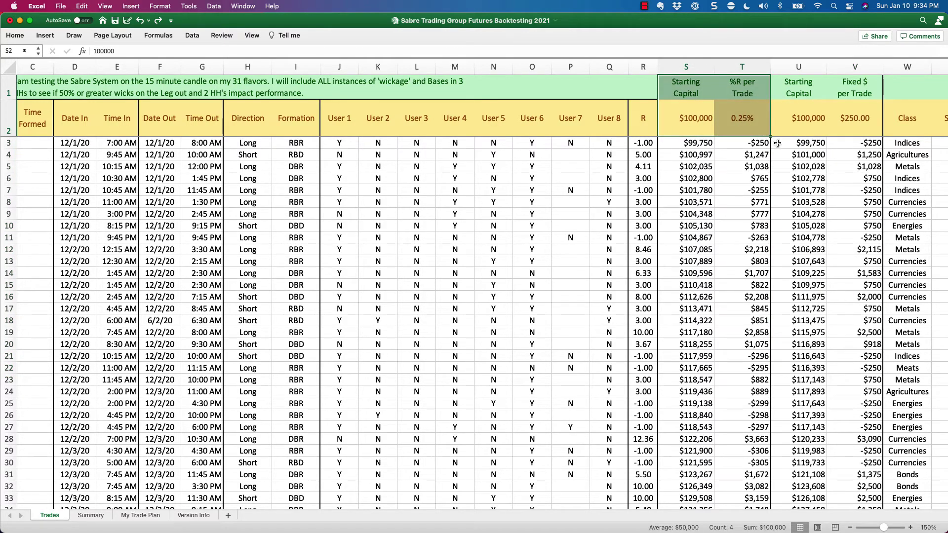
pyautogui.moveTo(797, 123); pyautogui.dragTo(860, 86)
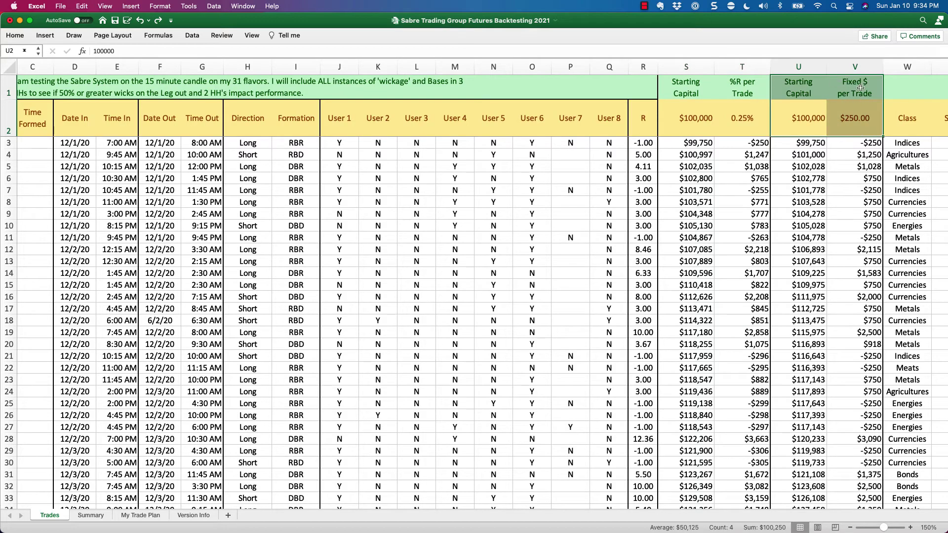
# Step: Set the Fixed $ per Trade amount in V2 to $500
pyautogui.click(859, 127)
pyautogui.write('50')
pyautogui.press('Return')
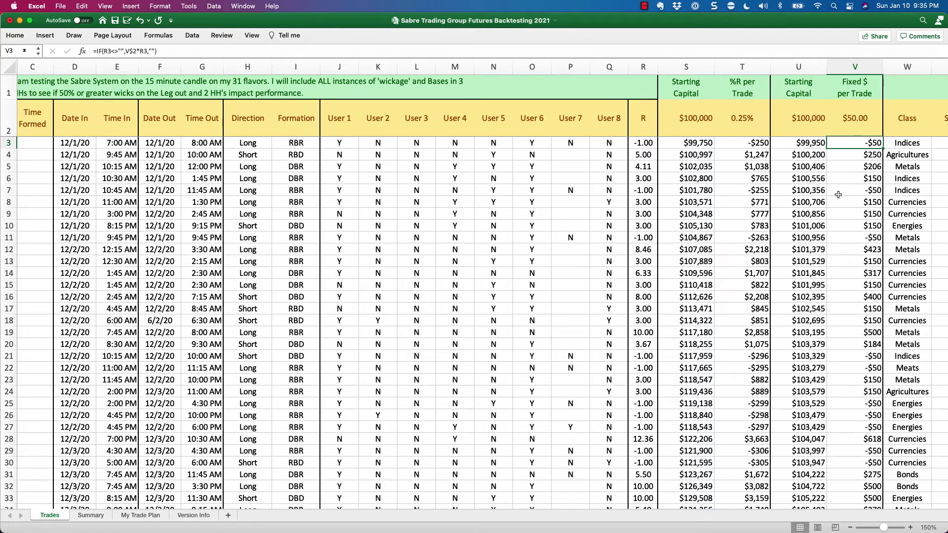
pyautogui.click(845, 121)
pyautogui.write('500')
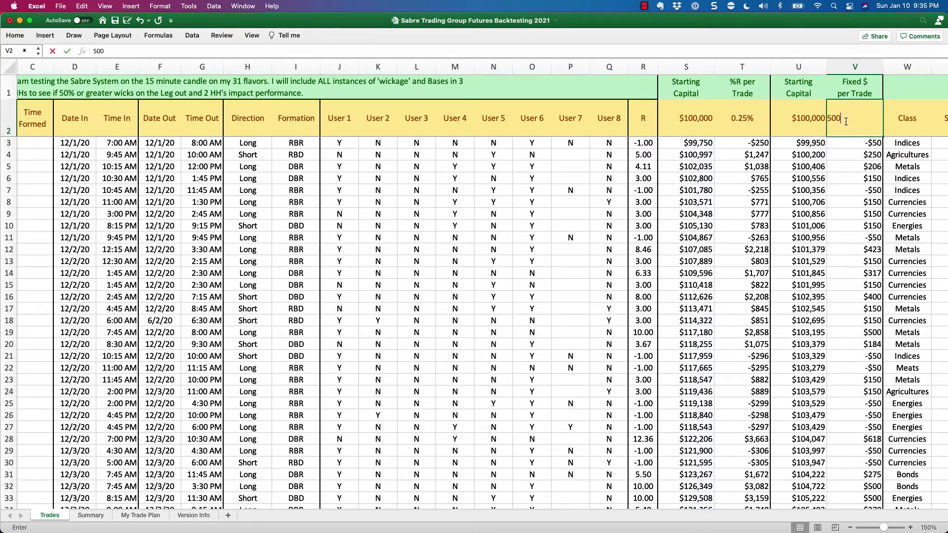
pyautogui.press('Return')
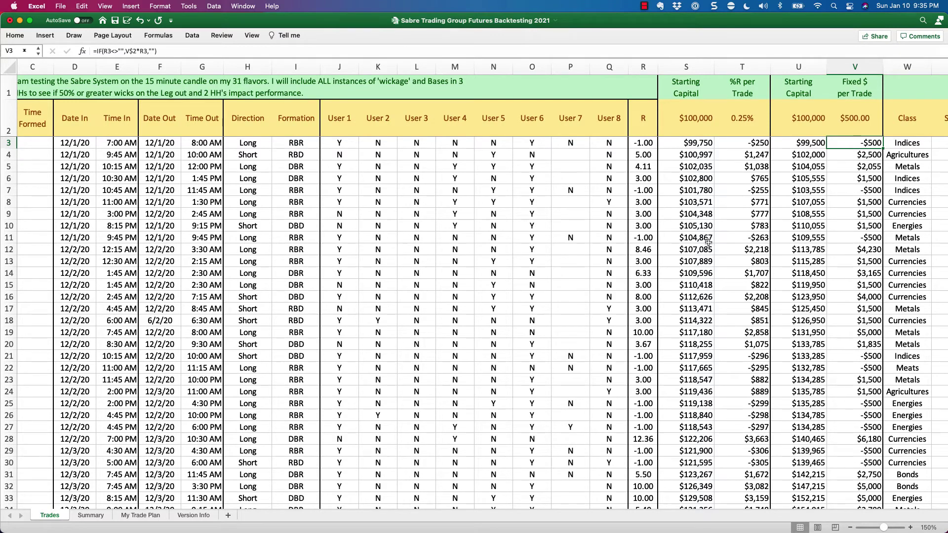
# Step: Check R values and fixed-dollar V formulas in rows 10, 16 and 21, then select the capital headers
pyautogui.click(645, 227)
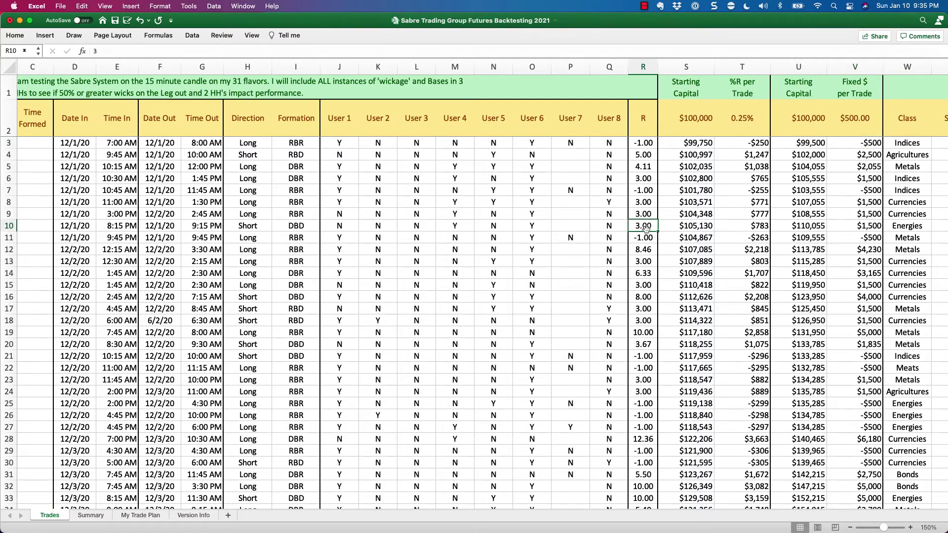
pyautogui.click(876, 228)
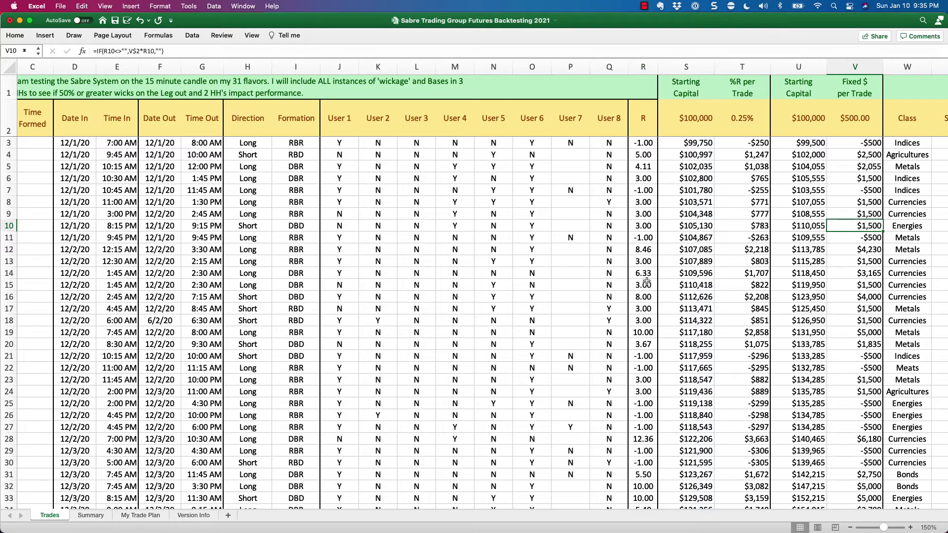
pyautogui.click(867, 298)
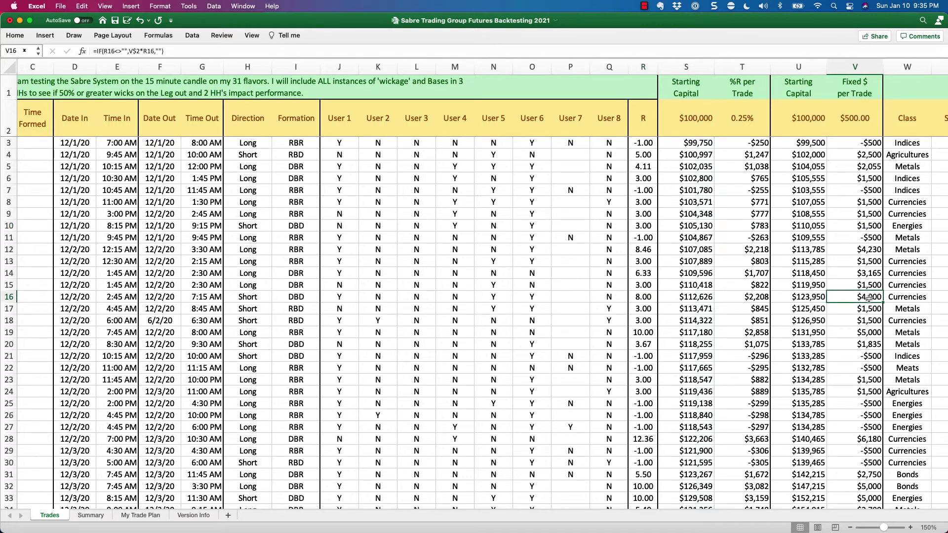
pyautogui.click(642, 356)
pyautogui.click(854, 356)
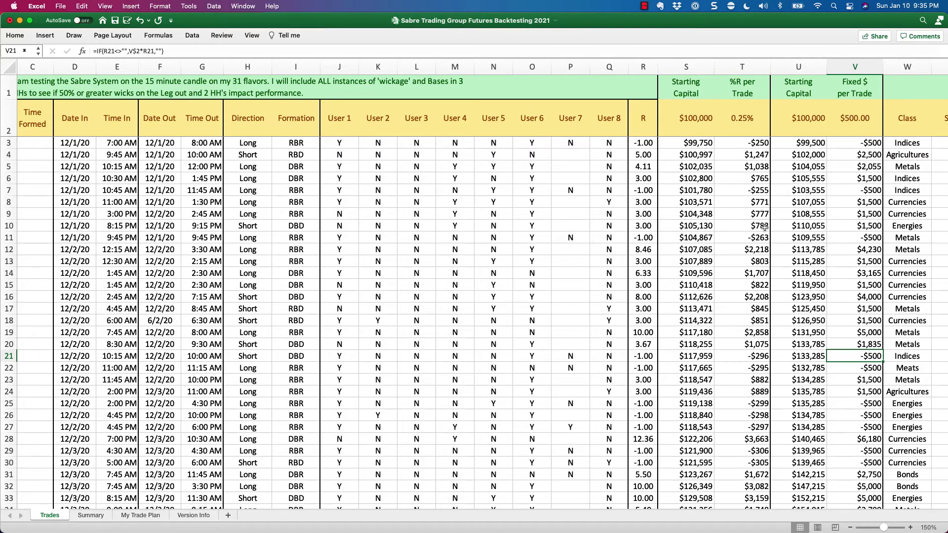
pyautogui.press('super+alt+2')
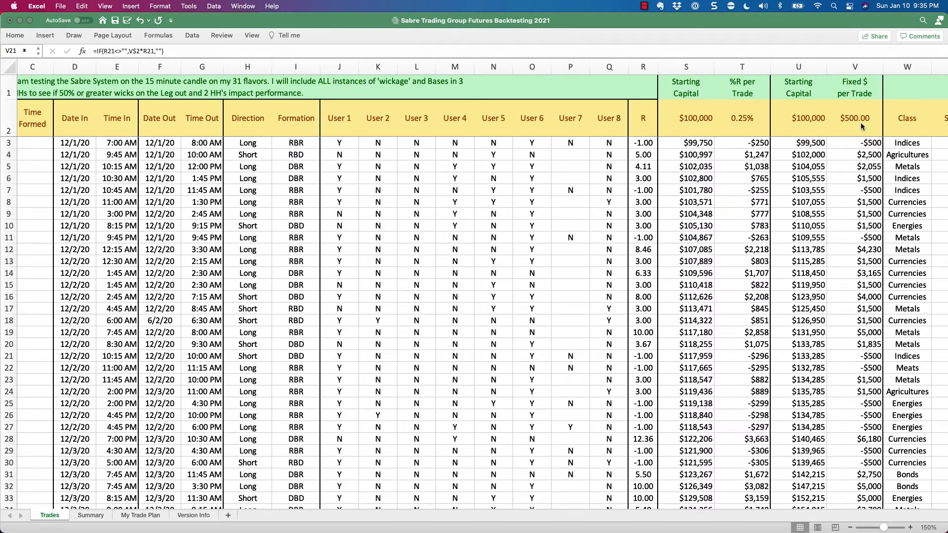
pyautogui.moveTo(798, 88); pyautogui.dragTo(854, 88)
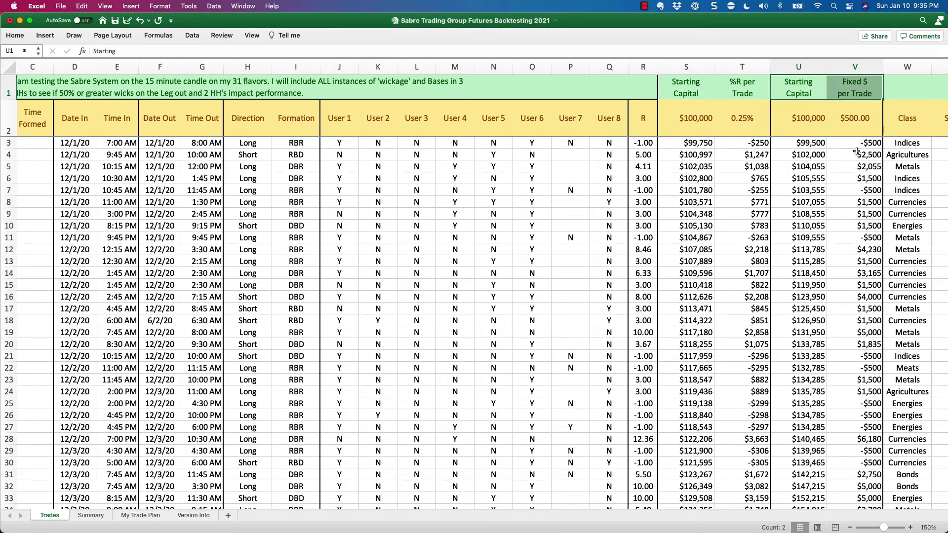
# Step: Switch to Version Info and select the pie graph changelog entry in B15
pyautogui.click(193, 515)
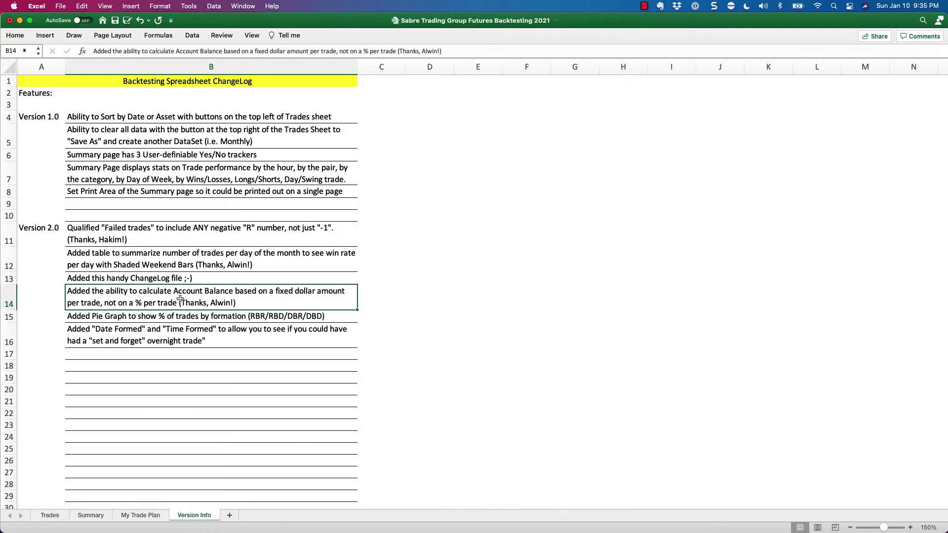
pyautogui.click(86, 318)
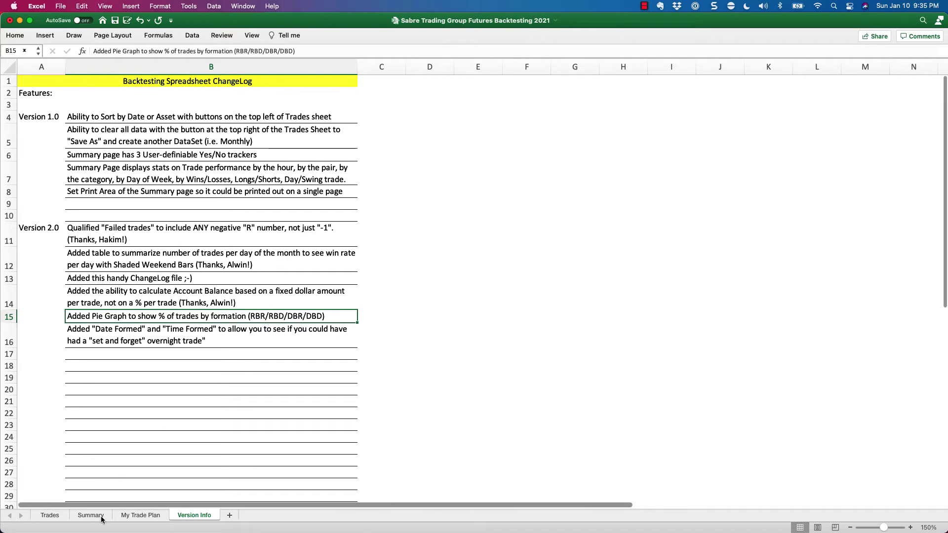
# Step: Show the Trades By Formation pie slice values on Summary, then go back to Version Info
pyautogui.click(125, 518)
pyautogui.click(97, 516)
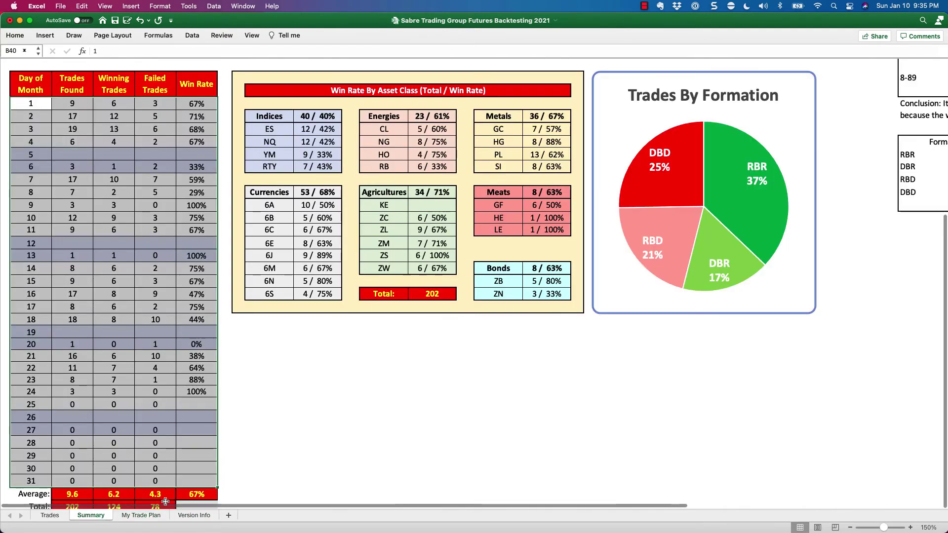
pyautogui.scroll(2, 790, 198)
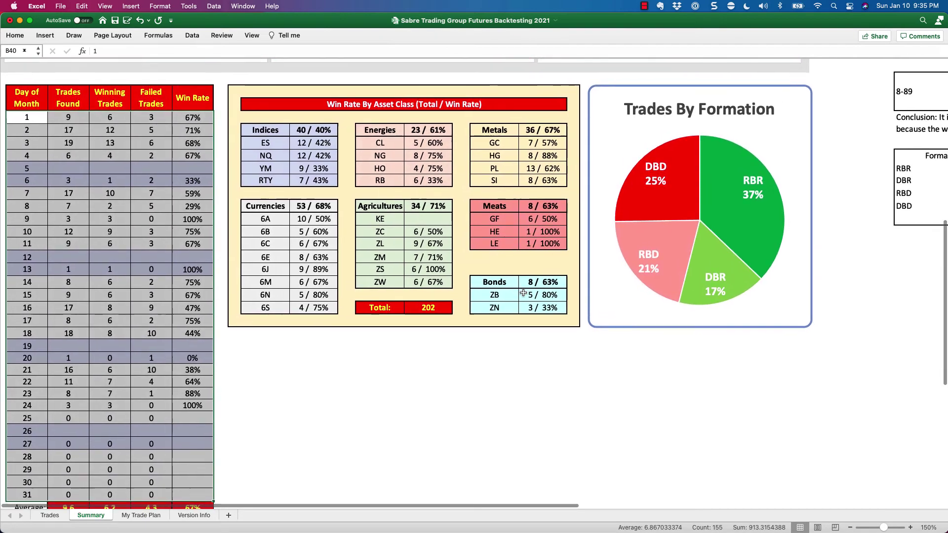
pyautogui.moveTo(691, 254)
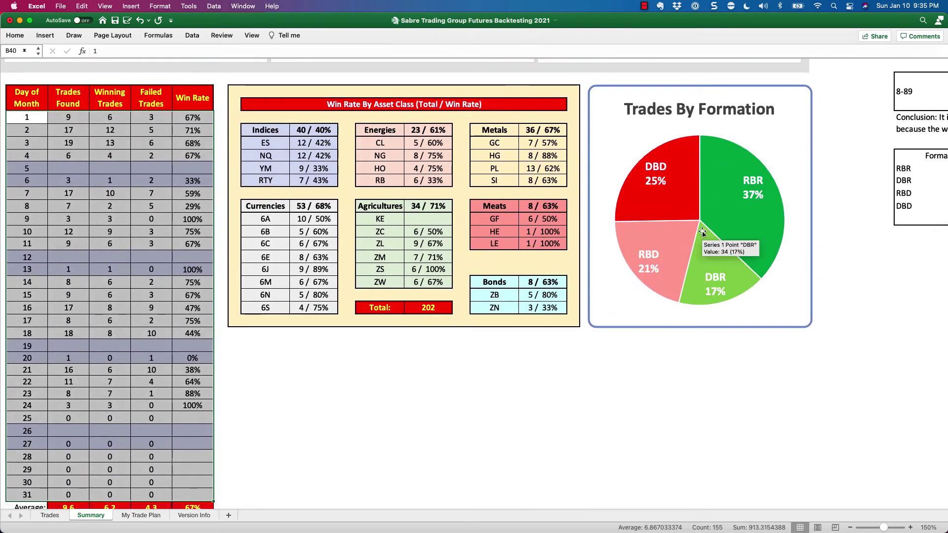
pyautogui.hscroll(-1, 726, 212)
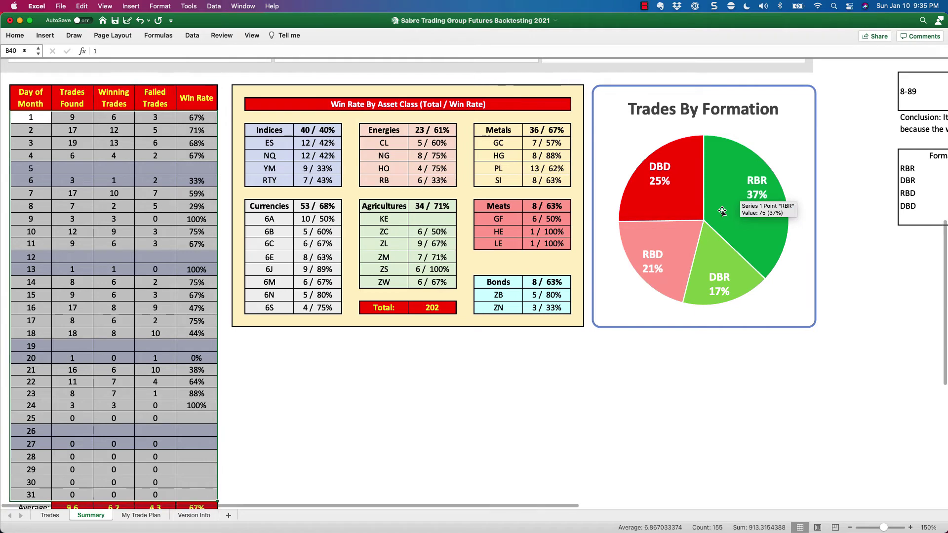
pyautogui.moveTo(742, 197)
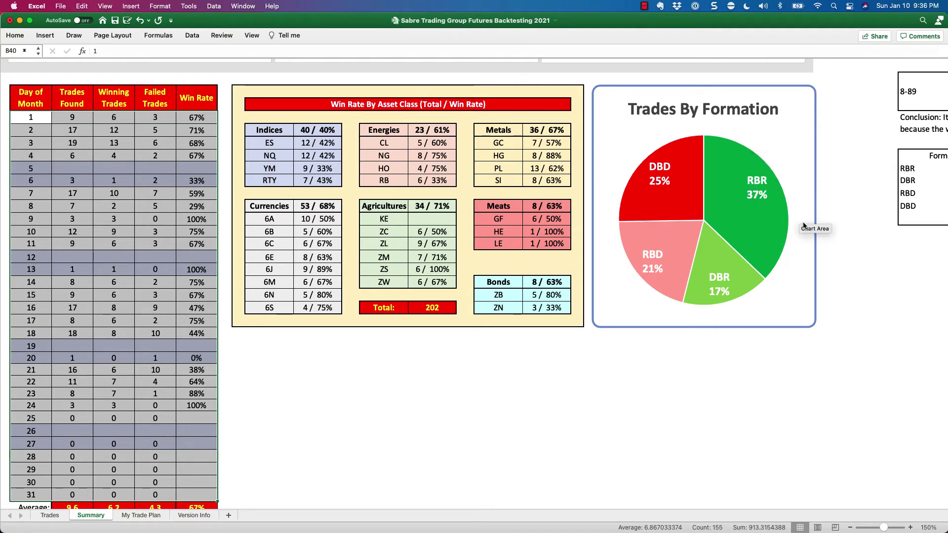
pyautogui.moveTo(774, 171)
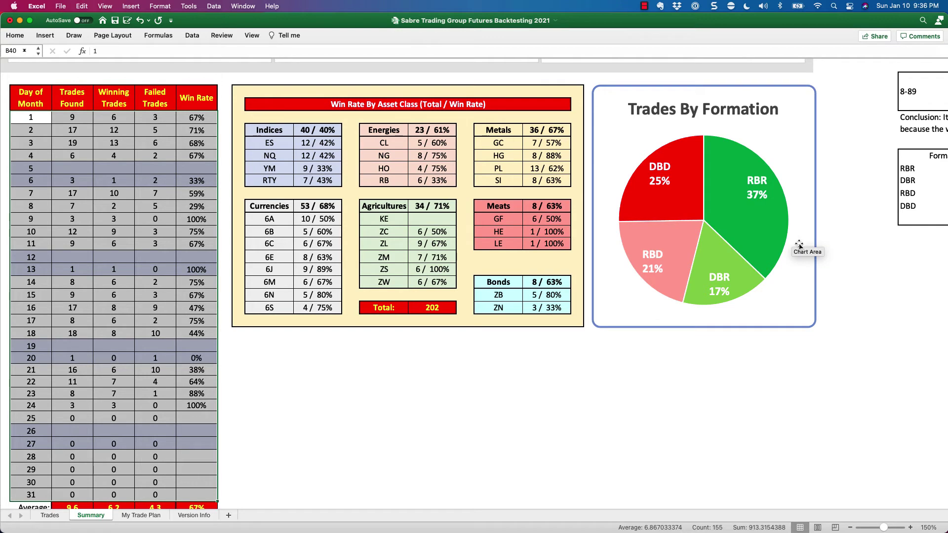
pyautogui.press('super+Tab')
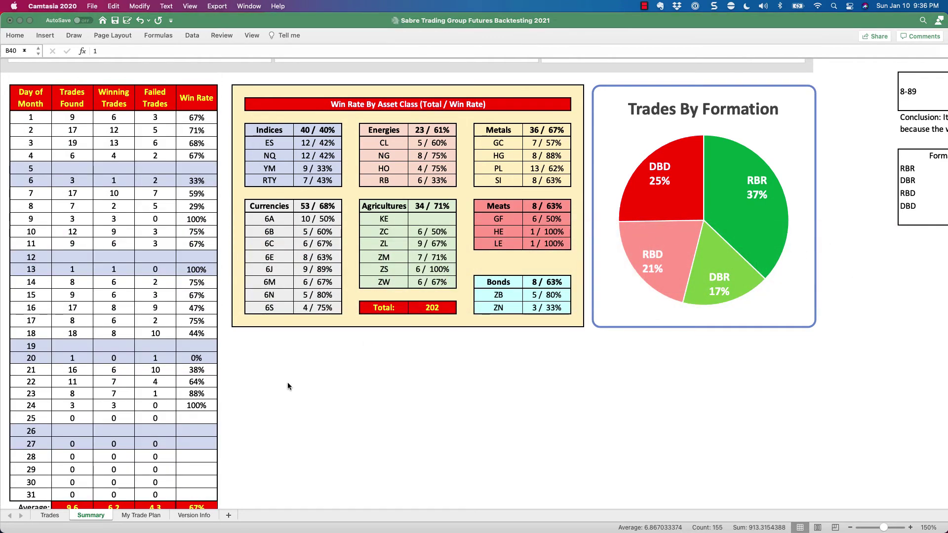
pyautogui.click(198, 516)
pyautogui.click(197, 516)
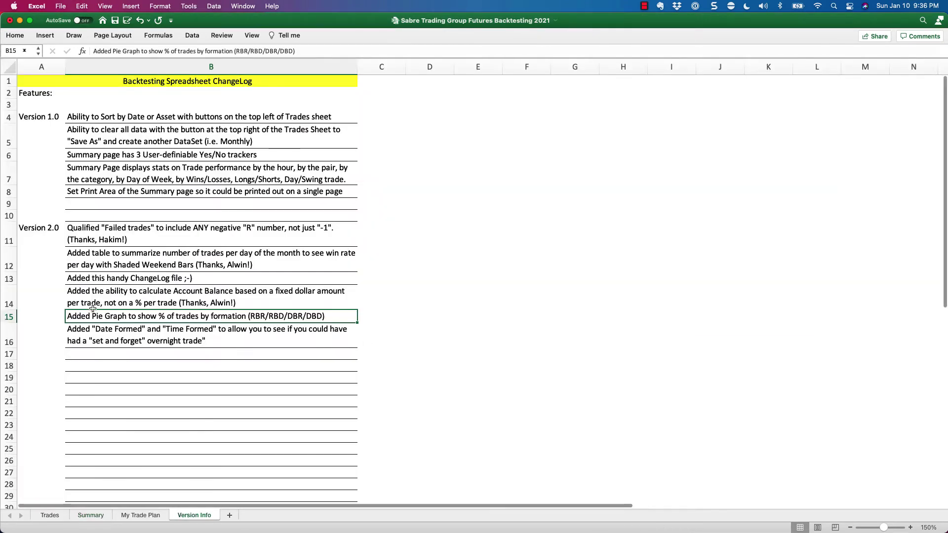
pyautogui.click(194, 338)
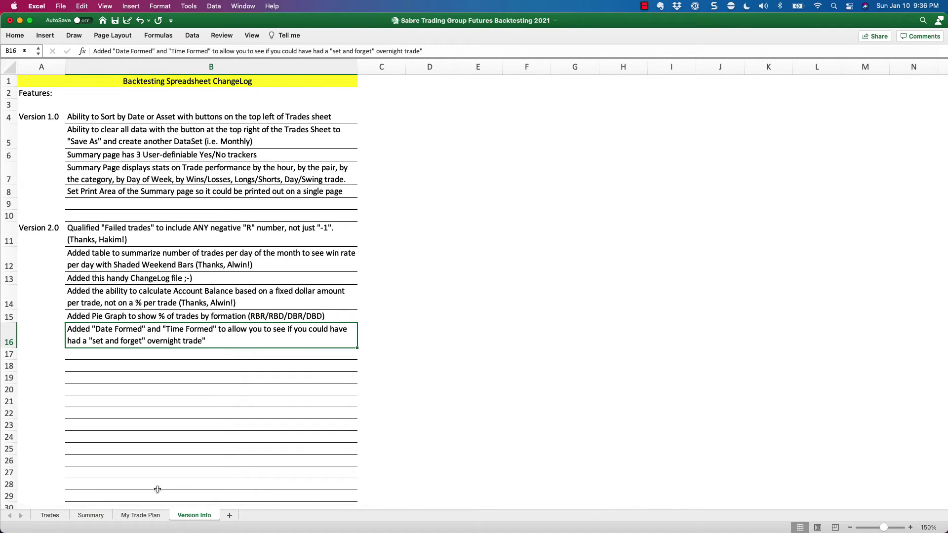
pyautogui.click(50, 515)
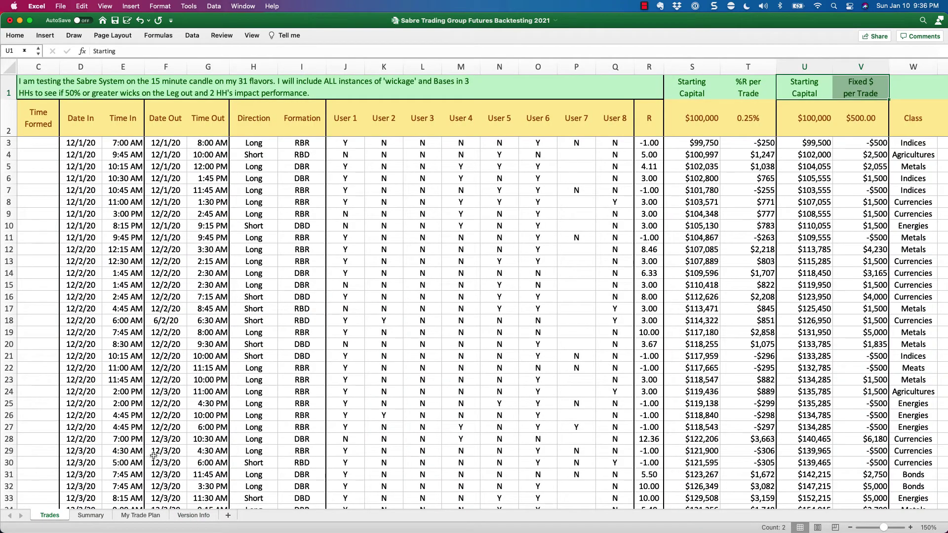
pyautogui.click(141, 515)
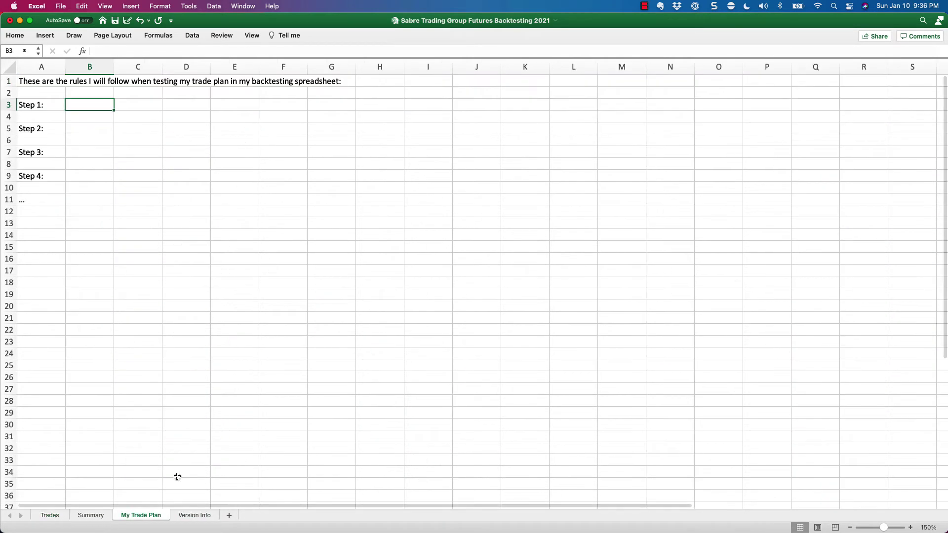
pyautogui.click(180, 517)
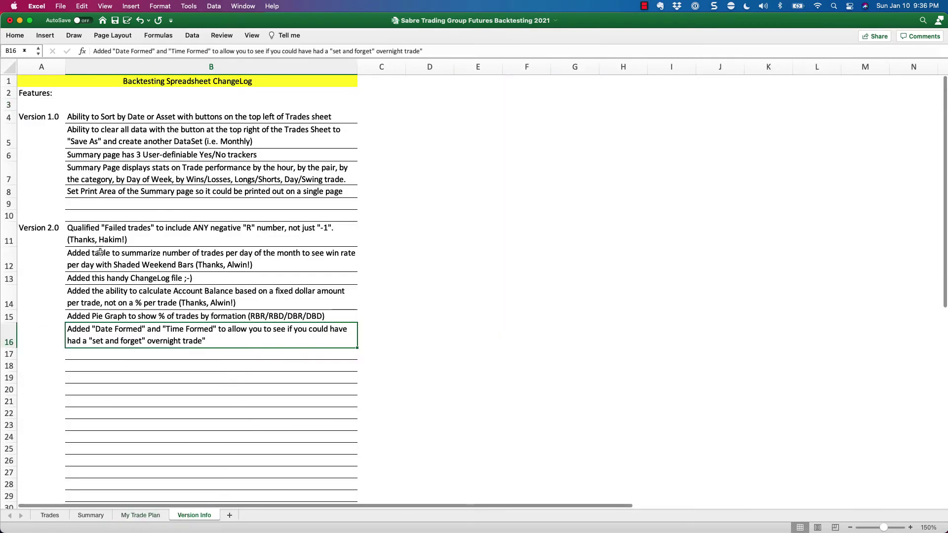
pyautogui.moveTo(148, 234); pyautogui.dragTo(187, 344)
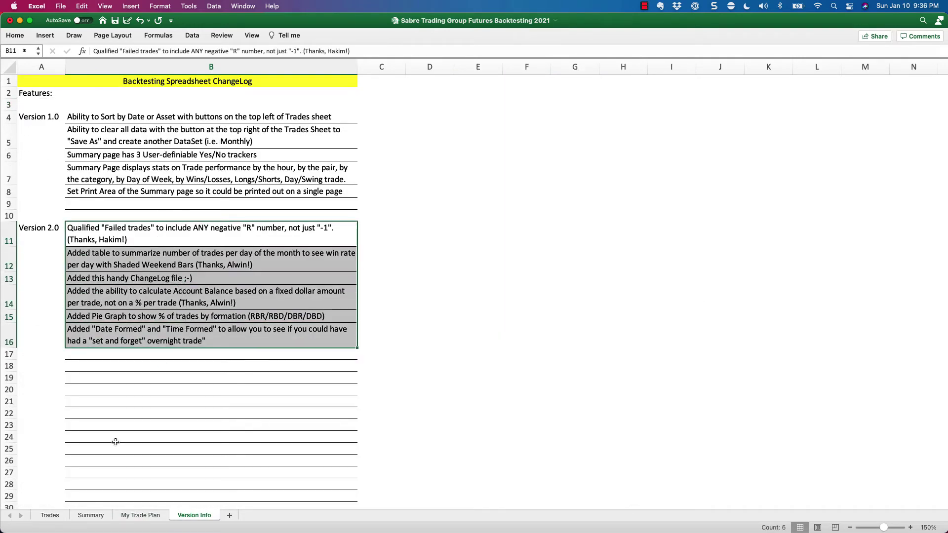
pyautogui.click(57, 516)
pyautogui.click(89, 516)
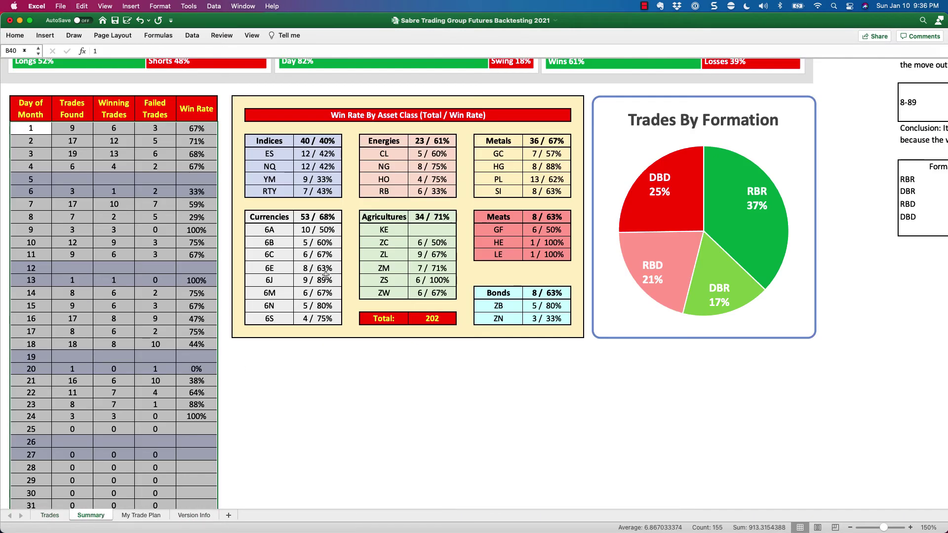
# Step: Inspect the ES COUNTIF trade-count formula and the 6A label in the asset tables
pyautogui.scroll(3, 317, 329)
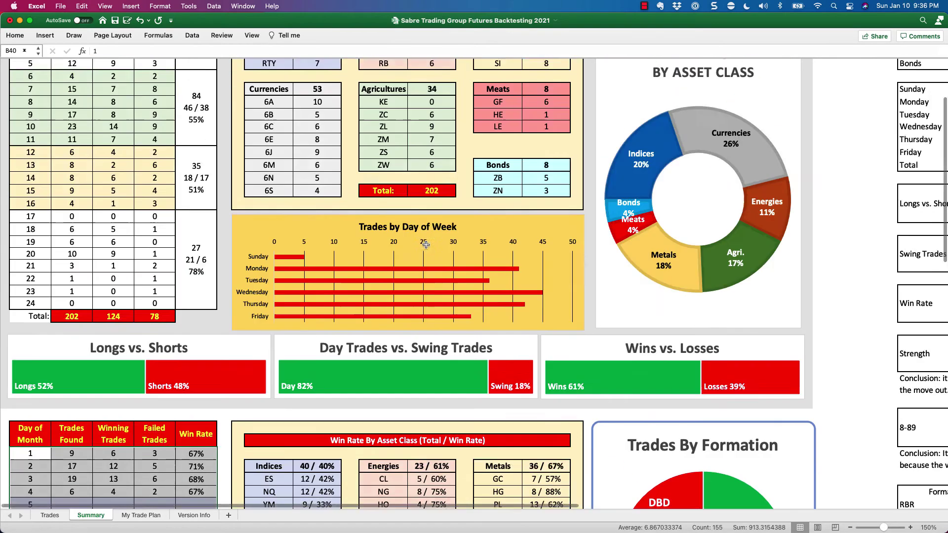
pyautogui.scroll(10, 445, 240)
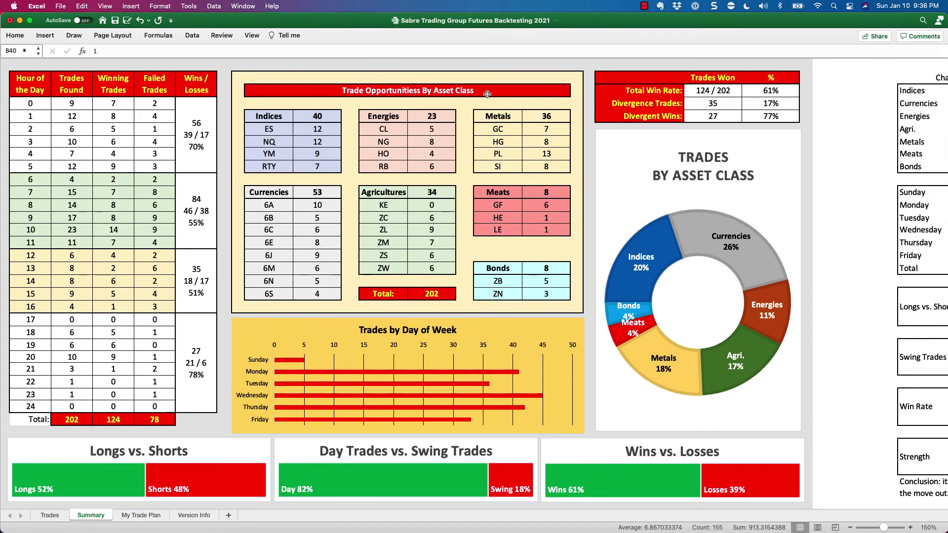
pyautogui.click(265, 128)
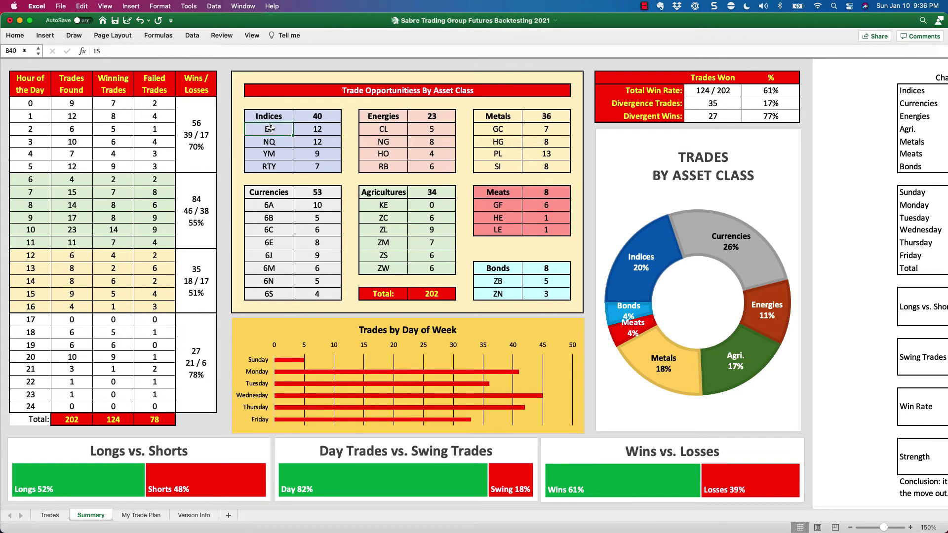
pyautogui.click(301, 129)
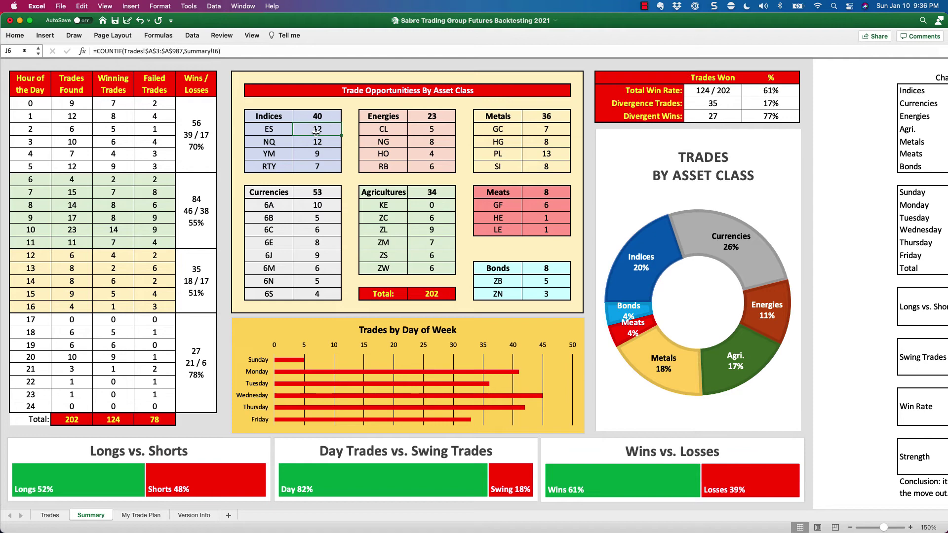
pyautogui.click(260, 208)
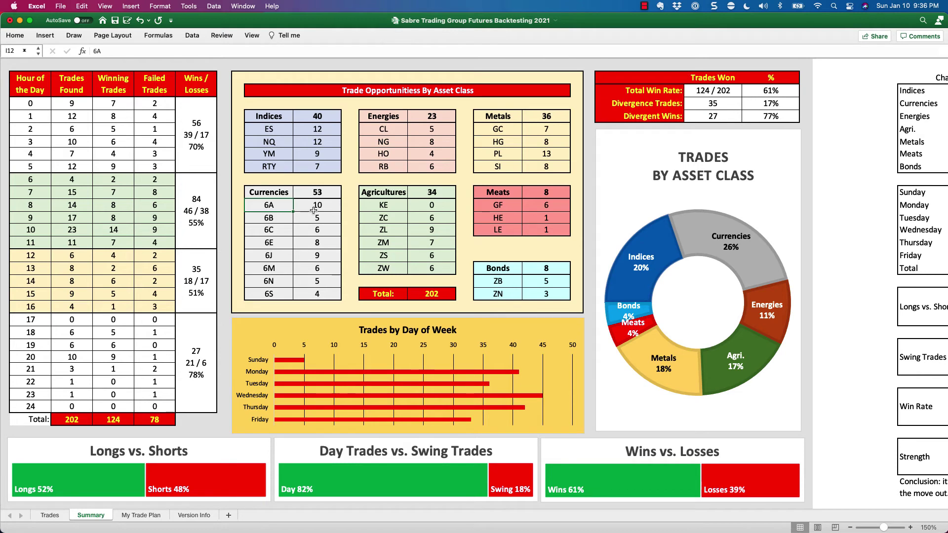
# Step: Check the ES and NQ win-rate formulas and the YM label in Win Rate By Asset Class
pyautogui.scroll(-10, 300, 230)
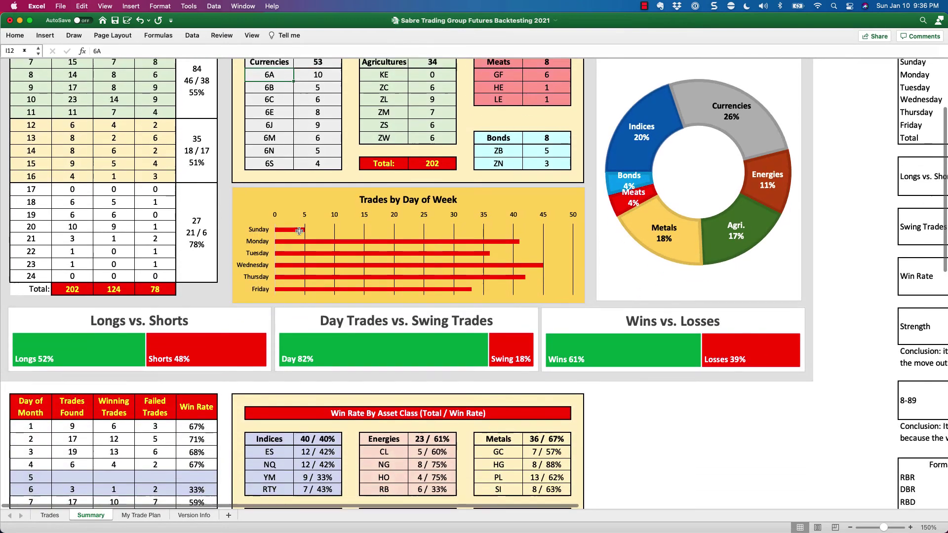
pyautogui.scroll(-5, 299, 231)
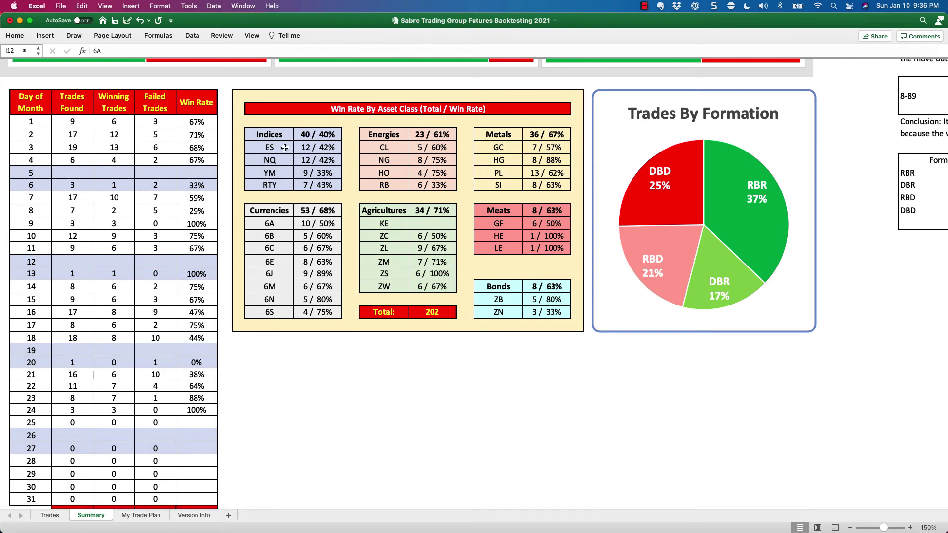
pyautogui.click(331, 148)
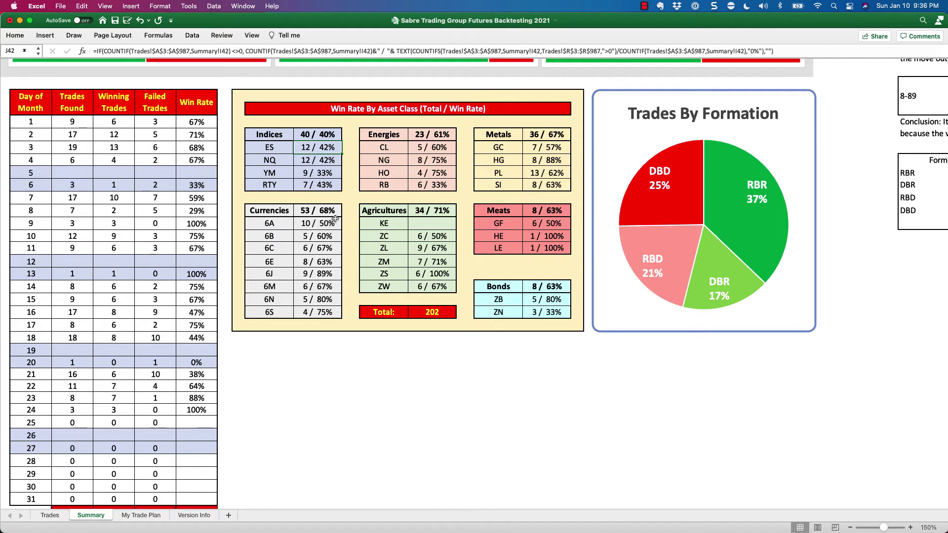
pyautogui.click(269, 158)
pyautogui.click(322, 160)
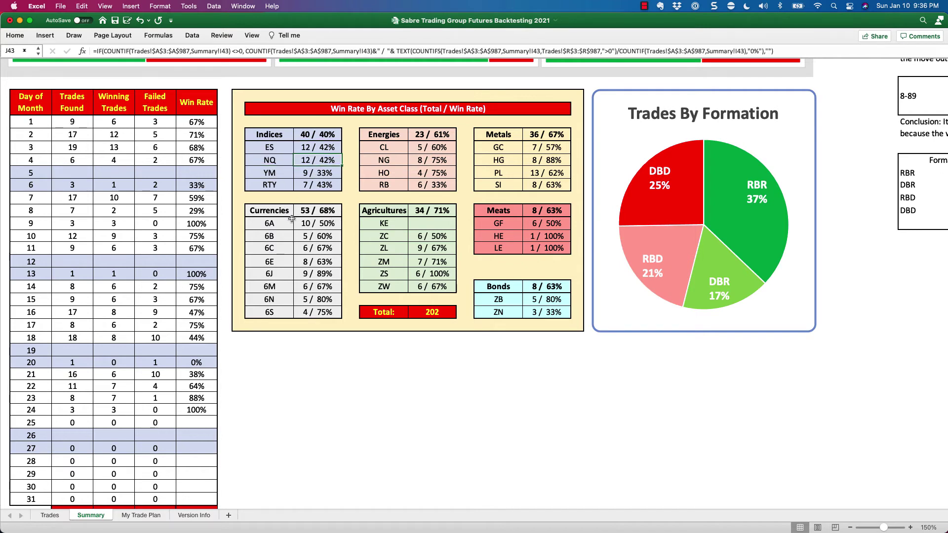
pyautogui.click(279, 173)
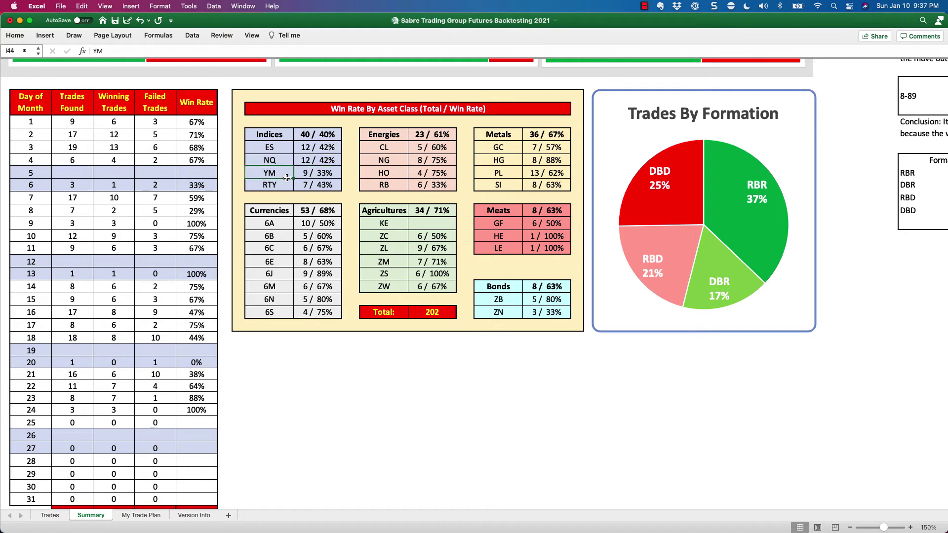
pyautogui.click(333, 179)
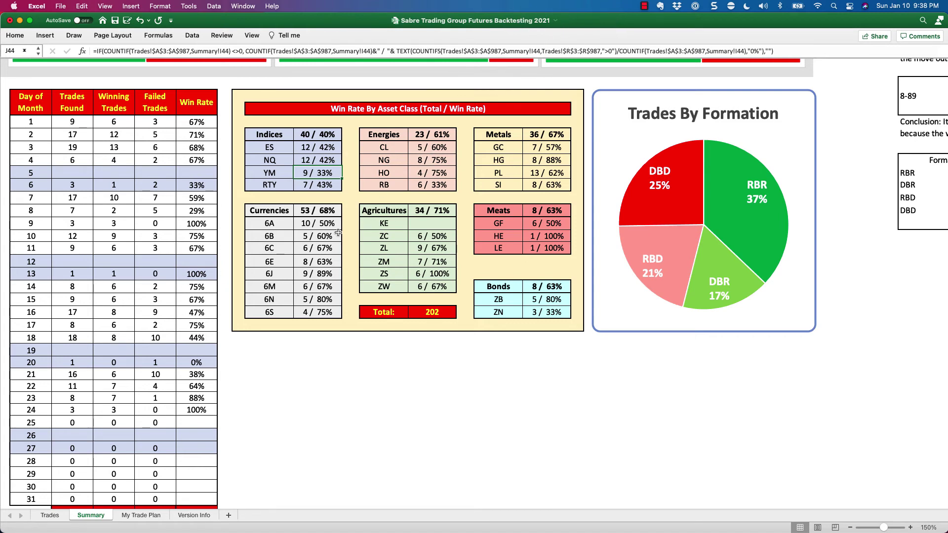
# Step: Select the Total Win Rate figures 124 / 202 and 61% on the Summary dashboard
pyautogui.scroll(10, 376, 302)
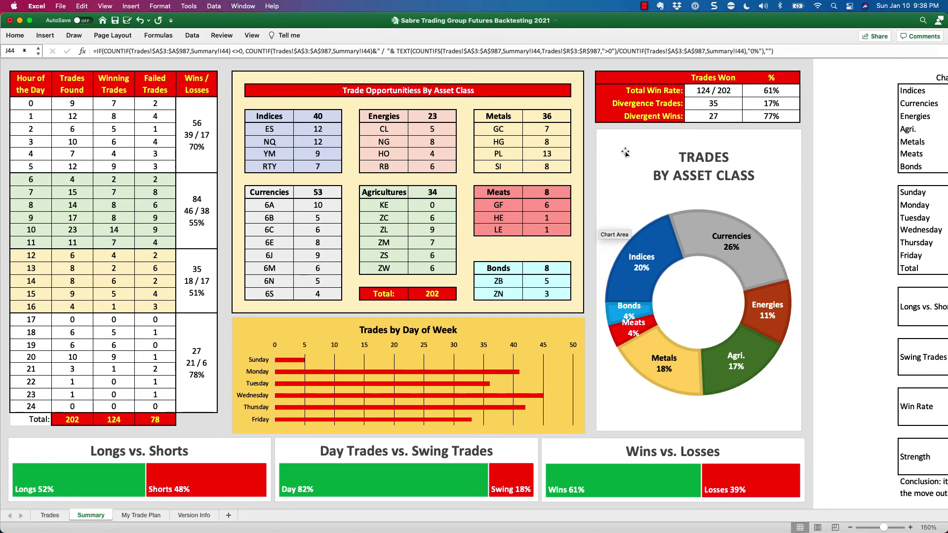
pyautogui.moveTo(773, 91); pyautogui.dragTo(732, 93)
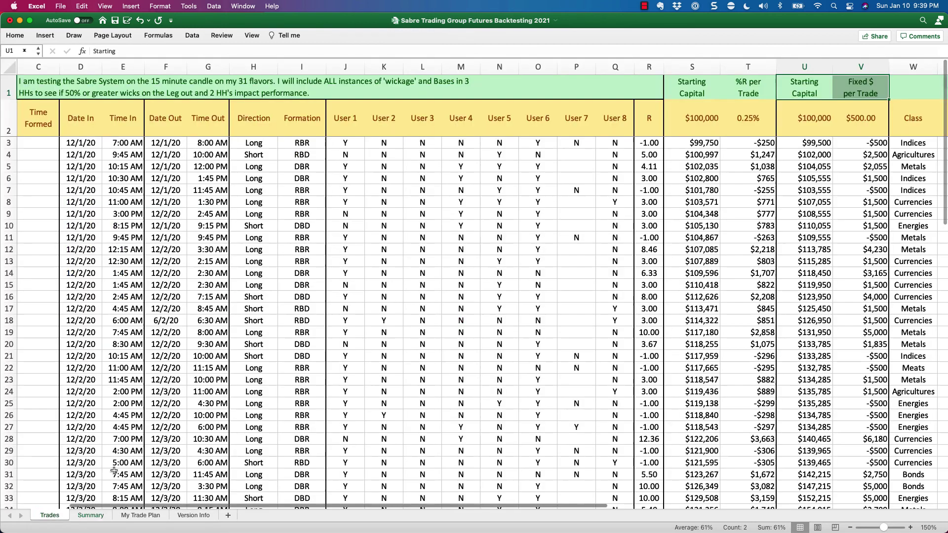
# Step: Select all trade entries from A3 through R204 on the Trades sheet
pyautogui.click(50, 515)
pyautogui.hotkey('ctrl', 'Home')
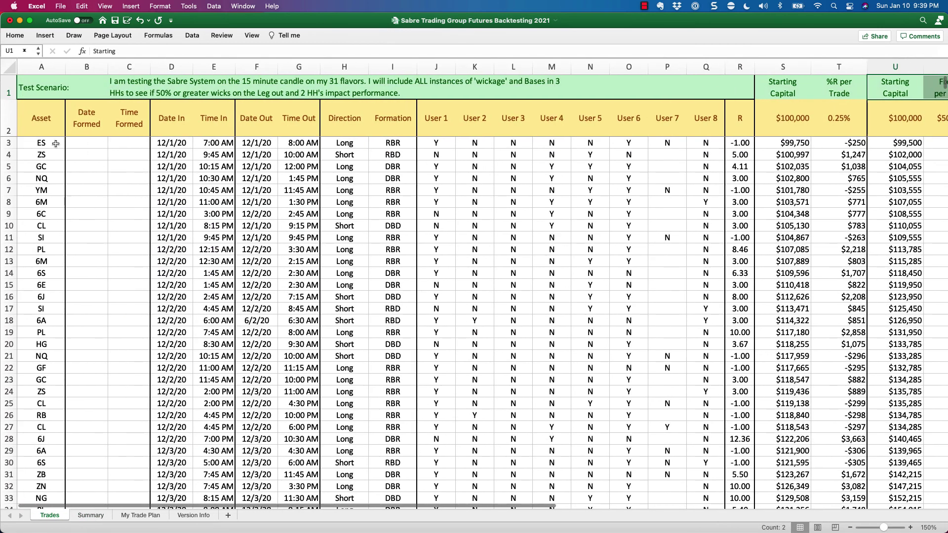
pyautogui.scroll(-20, 58, 233)
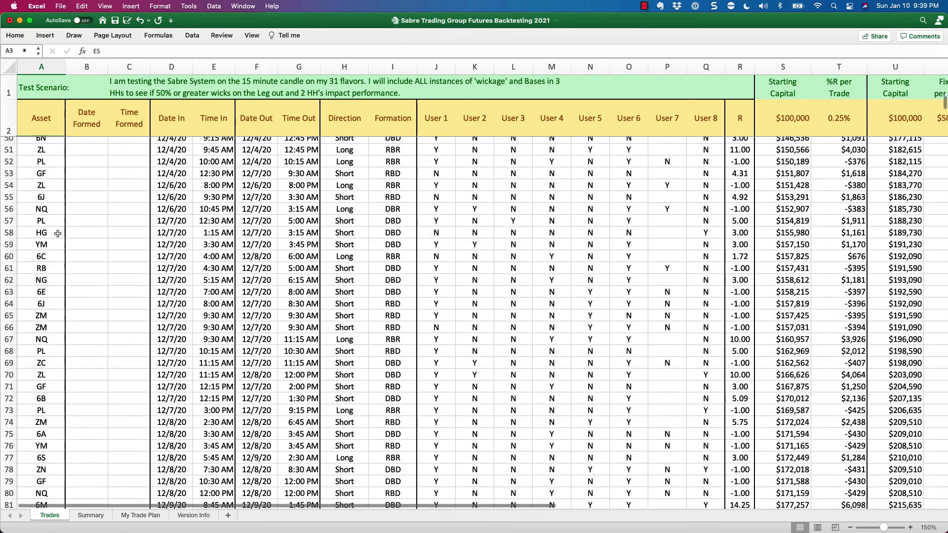
pyautogui.scroll(-20, 57, 233)
pyautogui.scroll(12, 58, 233)
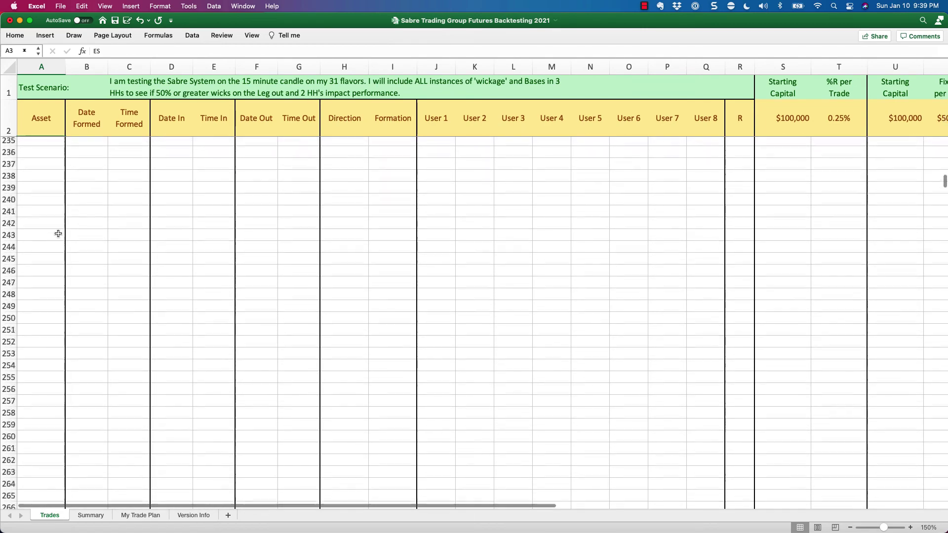
pyautogui.hscroll(1, 58, 233)
pyautogui.scroll(15, 58, 233)
pyautogui.hscroll(1, 69, 231)
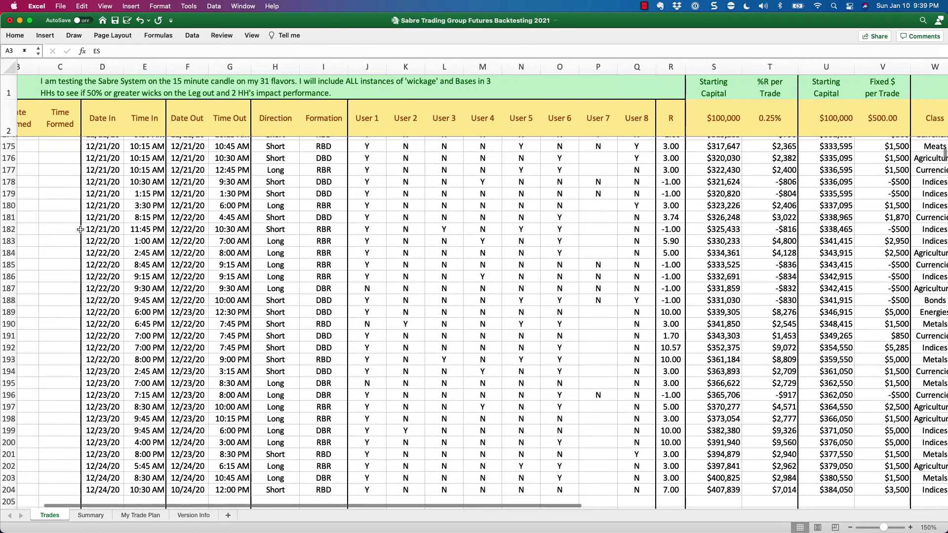
pyautogui.scroll(-4, 79, 230)
pyautogui.hscroll(15, 80, 229)
pyautogui.hscroll(-4, 80, 229)
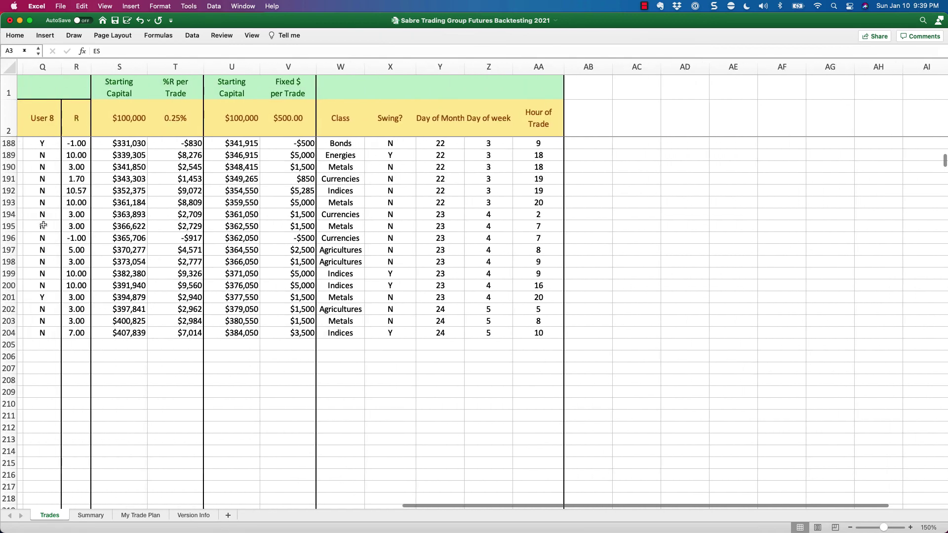
pyautogui.hscroll(-8, 43, 226)
pyautogui.scroll(-1, 43, 225)
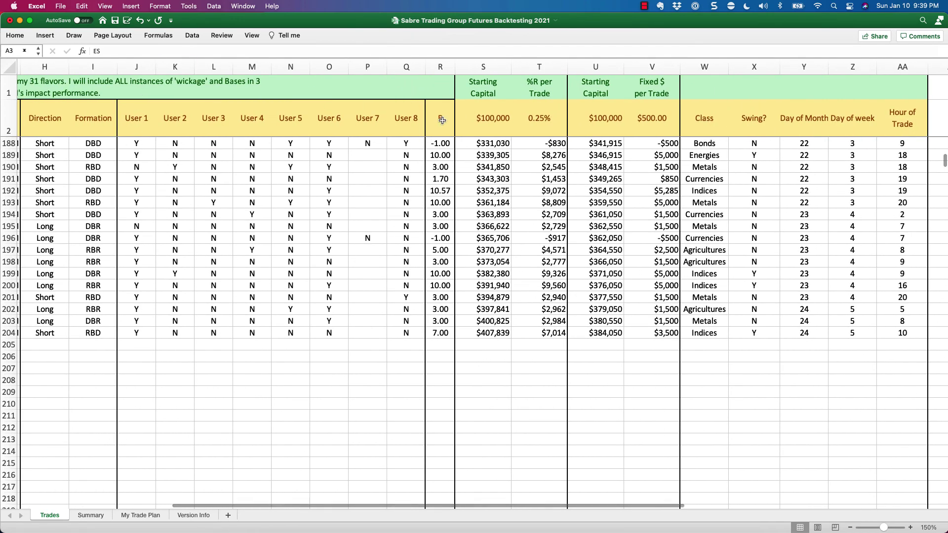
pyautogui.keyDown('shift'); pyautogui.click(440, 332); pyautogui.keyUp('shift')
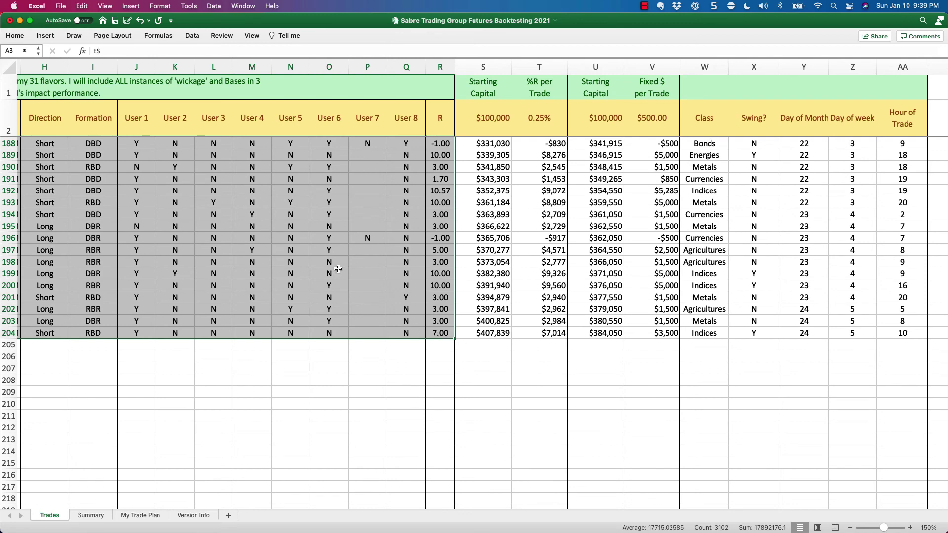
# Step: Clear the contents of the selected trade cells
pyautogui.scroll(4, 339, 269)
pyautogui.rightClick(353, 266)
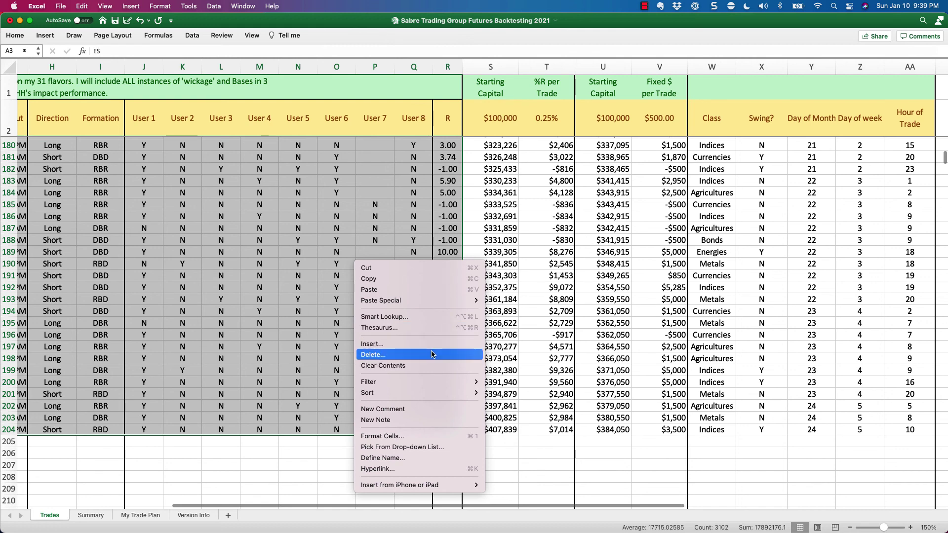
pyautogui.click(395, 366)
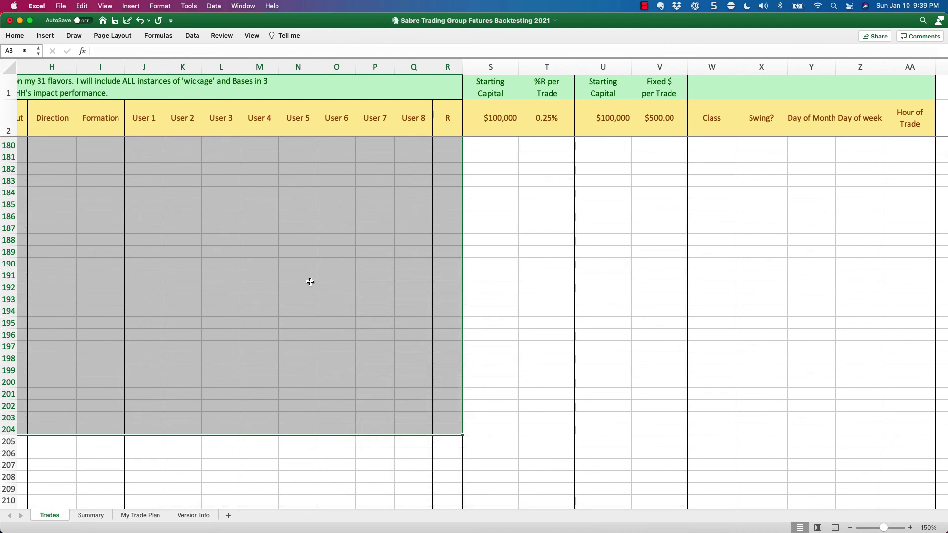
pyautogui.scroll(20, 308, 275)
pyautogui.hscroll(-5, 308, 275)
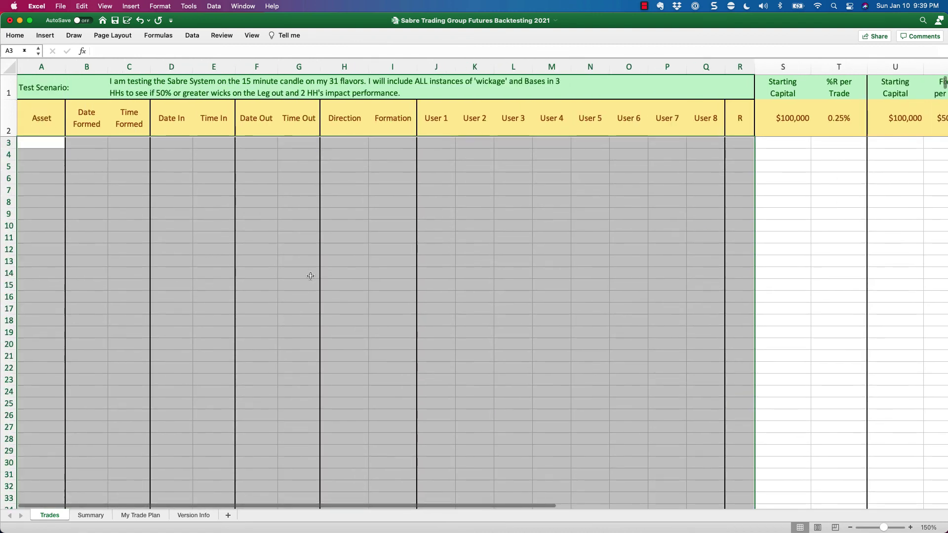
pyautogui.click(310, 276)
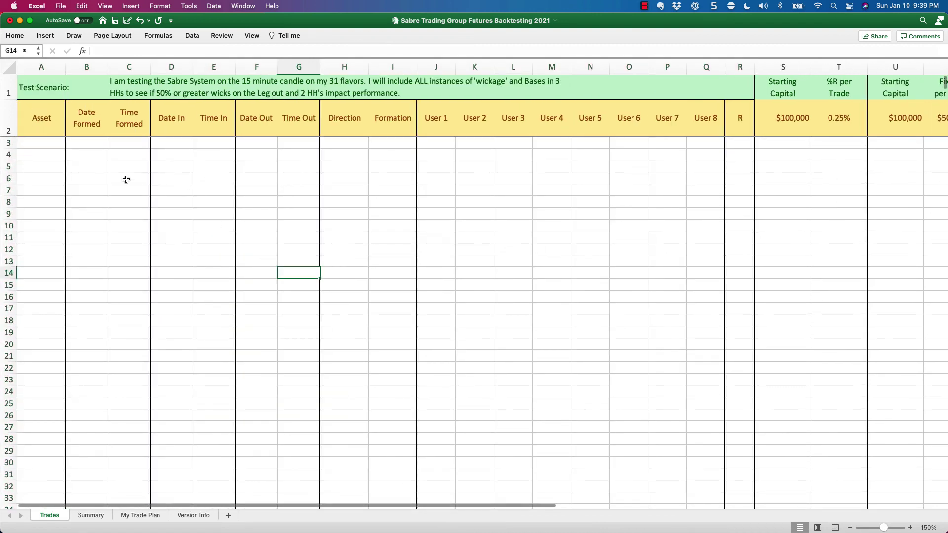
pyautogui.click(45, 143)
pyautogui.press('Right')
pyautogui.press('Right')
pyautogui.press('Right')
pyautogui.press('Right')
pyautogui.press('Right')
pyautogui.press('Right')
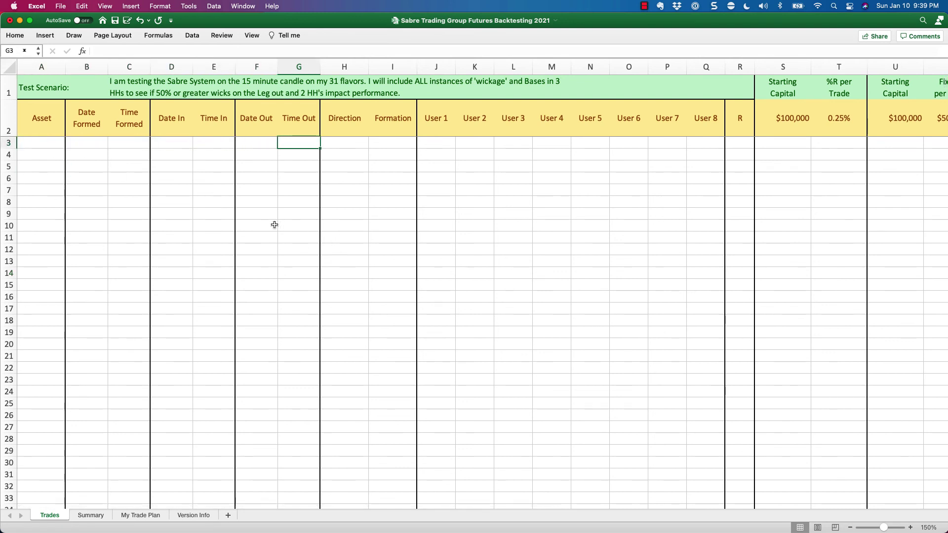
pyautogui.click(50, 142)
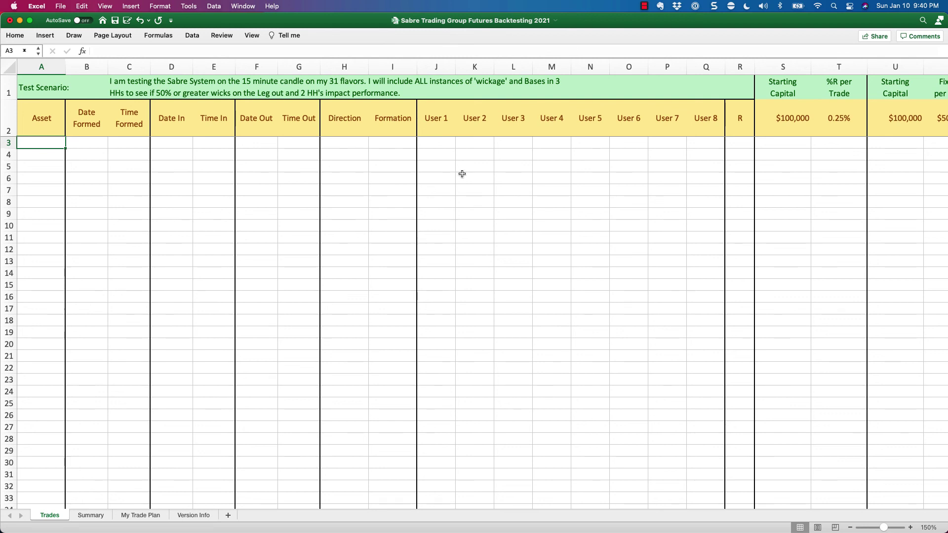
# Step: Undo the Clear Contents to restore the trade data, then return to the Summary dashboard
pyautogui.press('super+v')
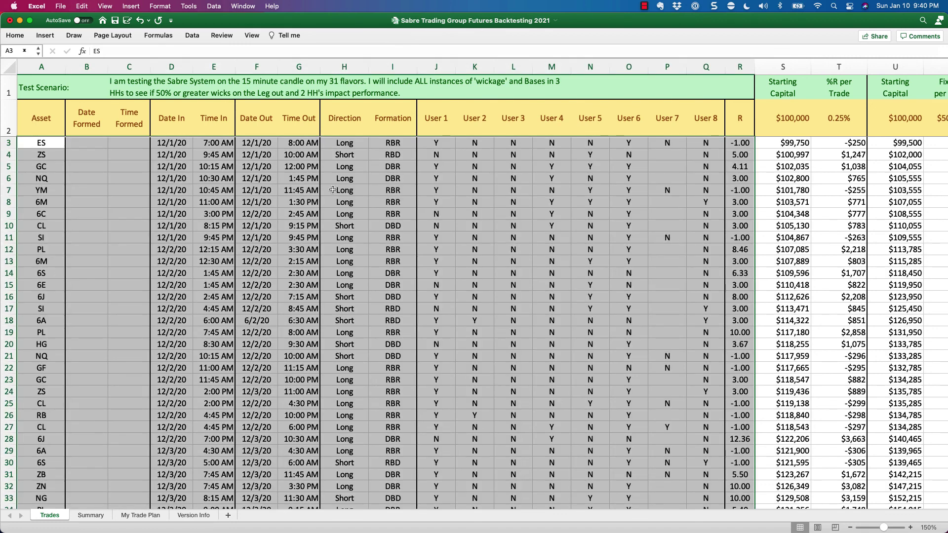
pyautogui.hscroll(5, 492, 228)
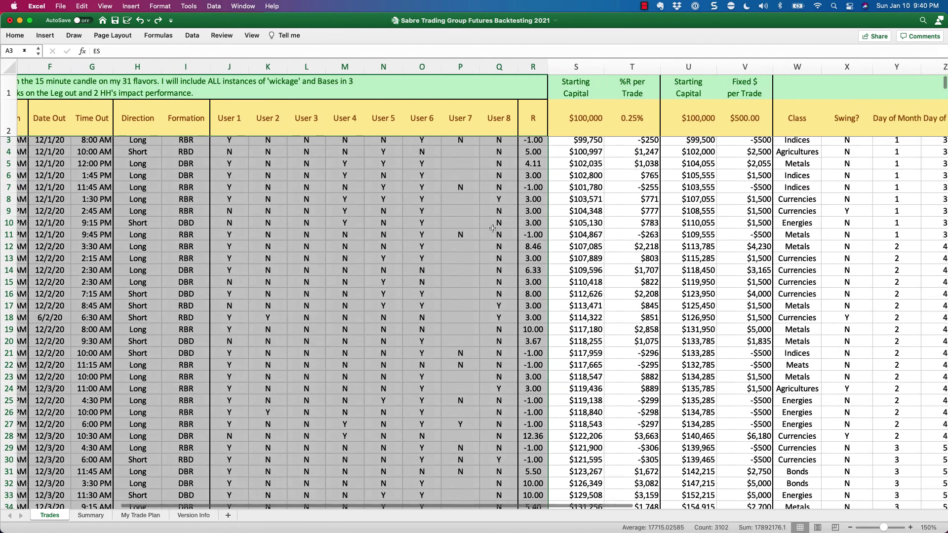
pyautogui.hscroll(6, 492, 227)
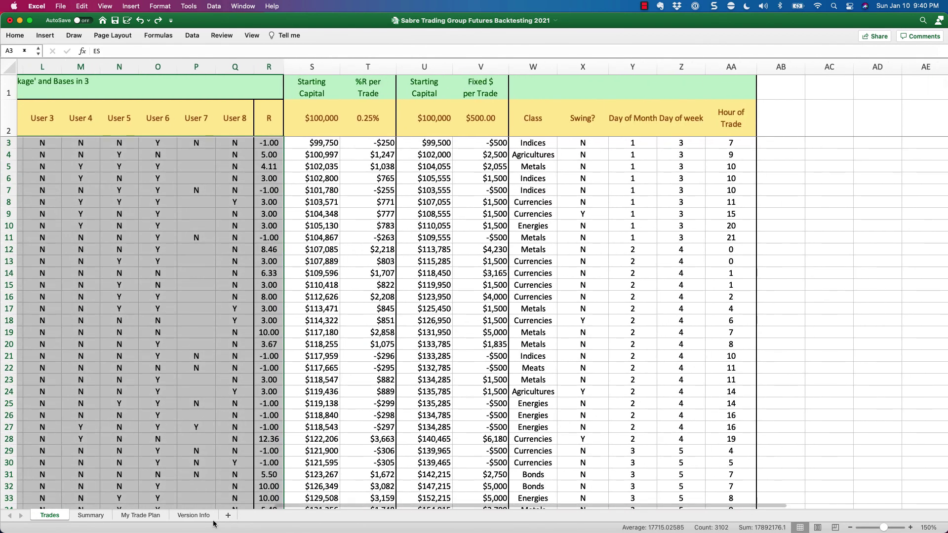
pyautogui.click(97, 515)
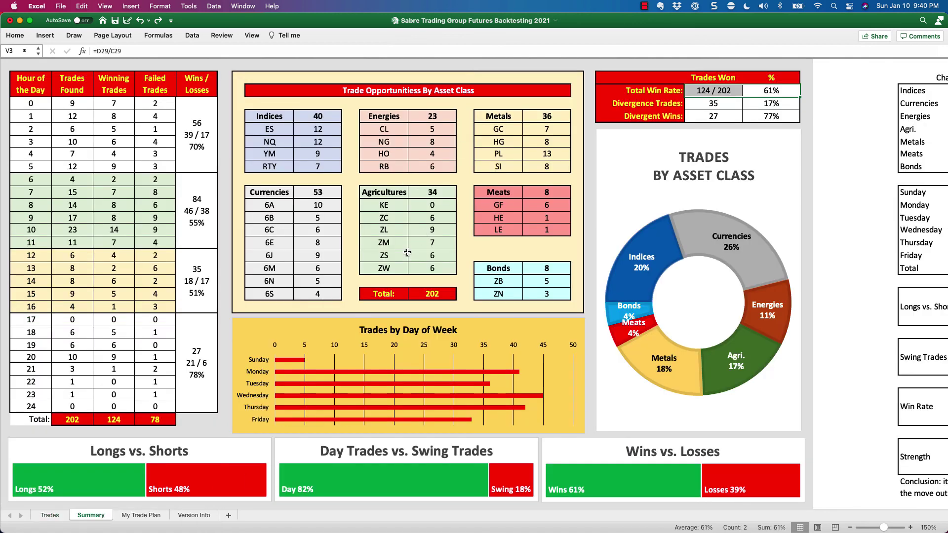
pyautogui.scroll(1, 400, 247)
pyautogui.click(225, 217)
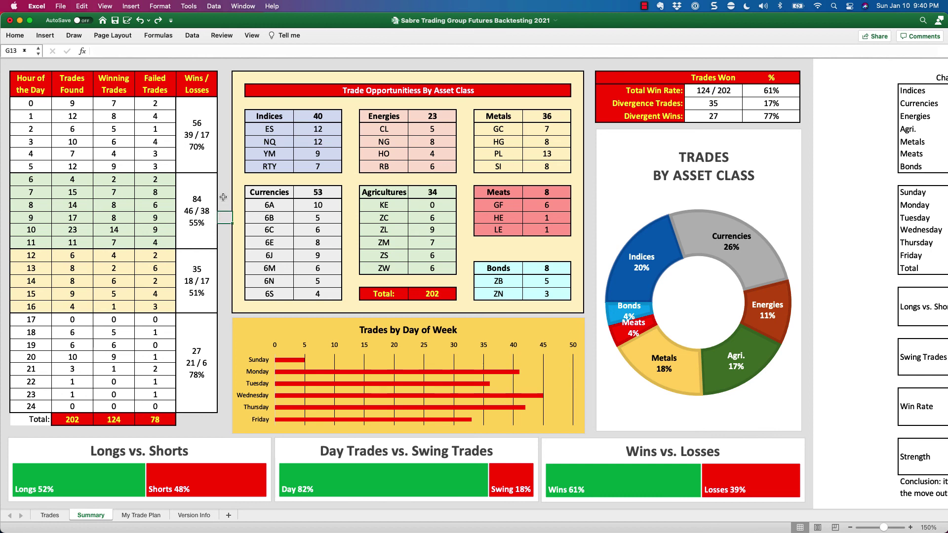
pyautogui.moveTo(223, 180); pyautogui.dragTo(223, 238)
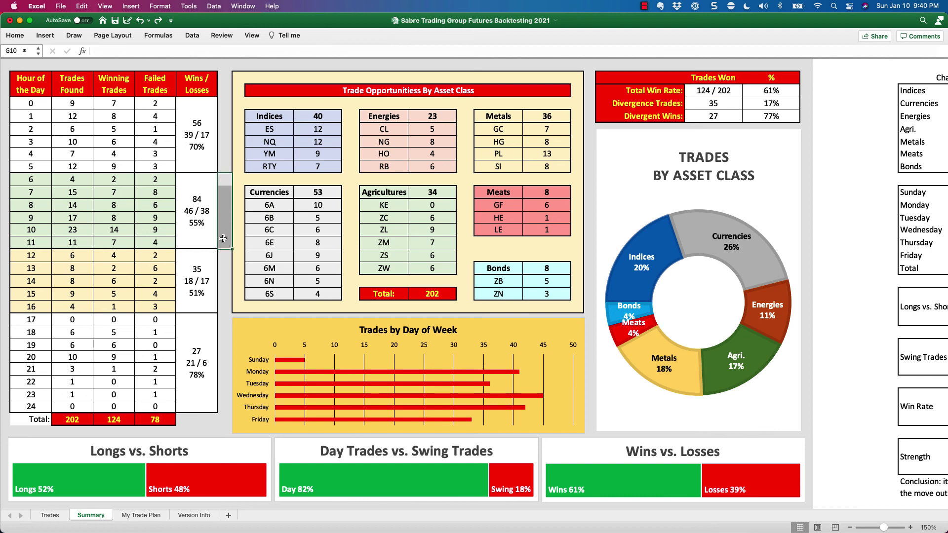